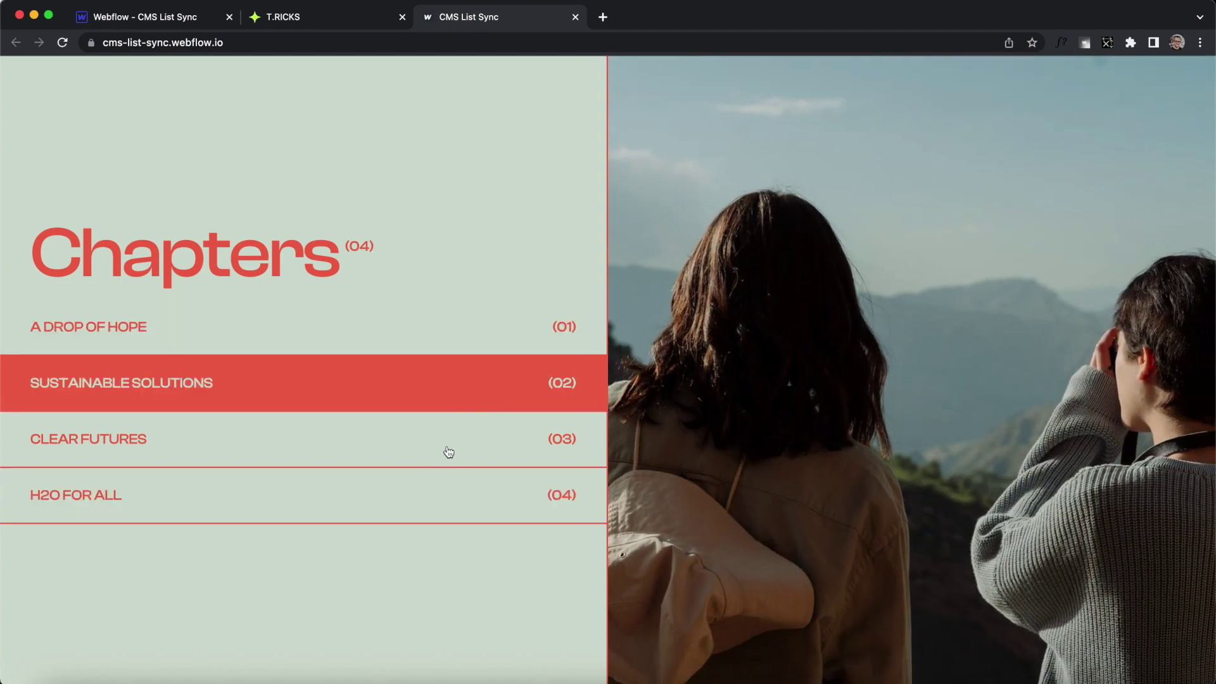
On the published site, make Clear Futures the active chapter and scroll through the letter grid.
click(448, 451)
scroll(759, 502, down, 7)
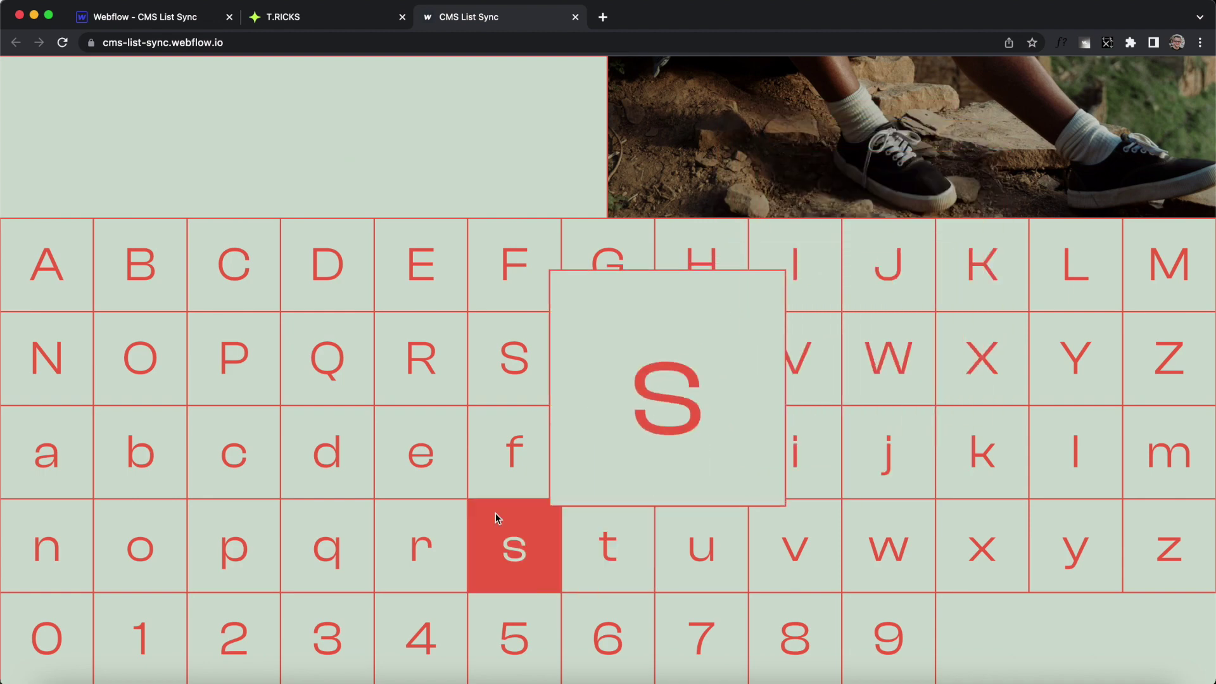
scroll(584, 469, up, 7)
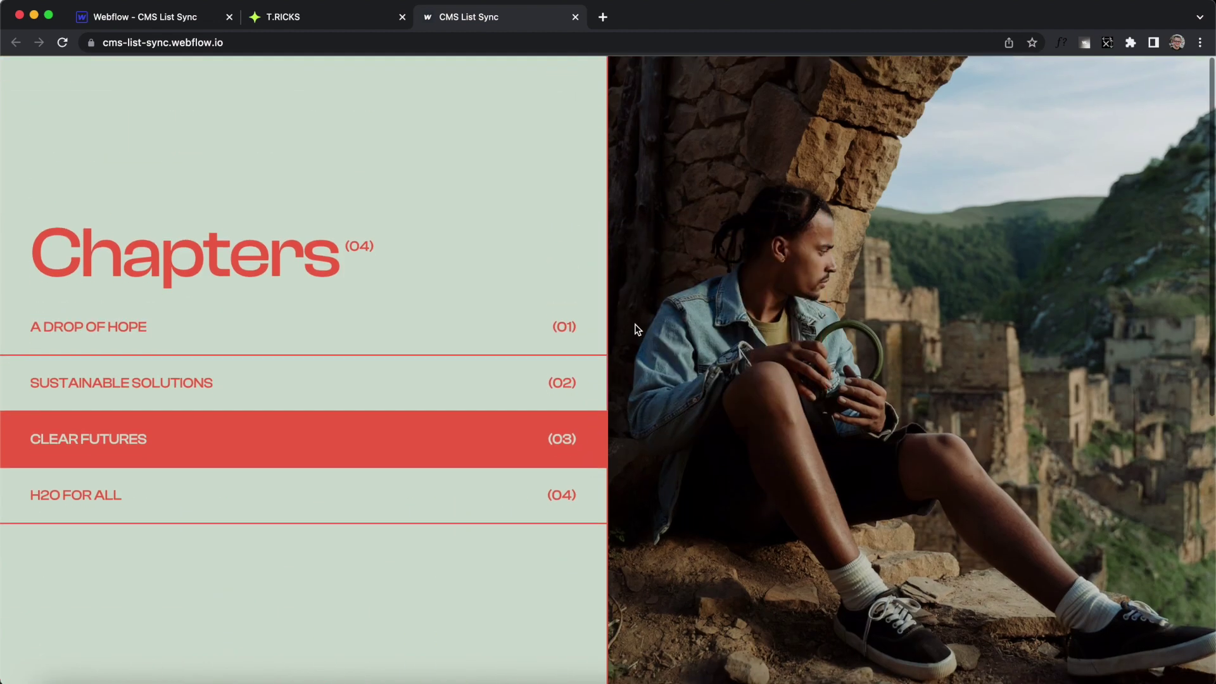
On T.RICKS, open the CMS List Sync resource and copy its script.
key(ctrl+shift+Tab)
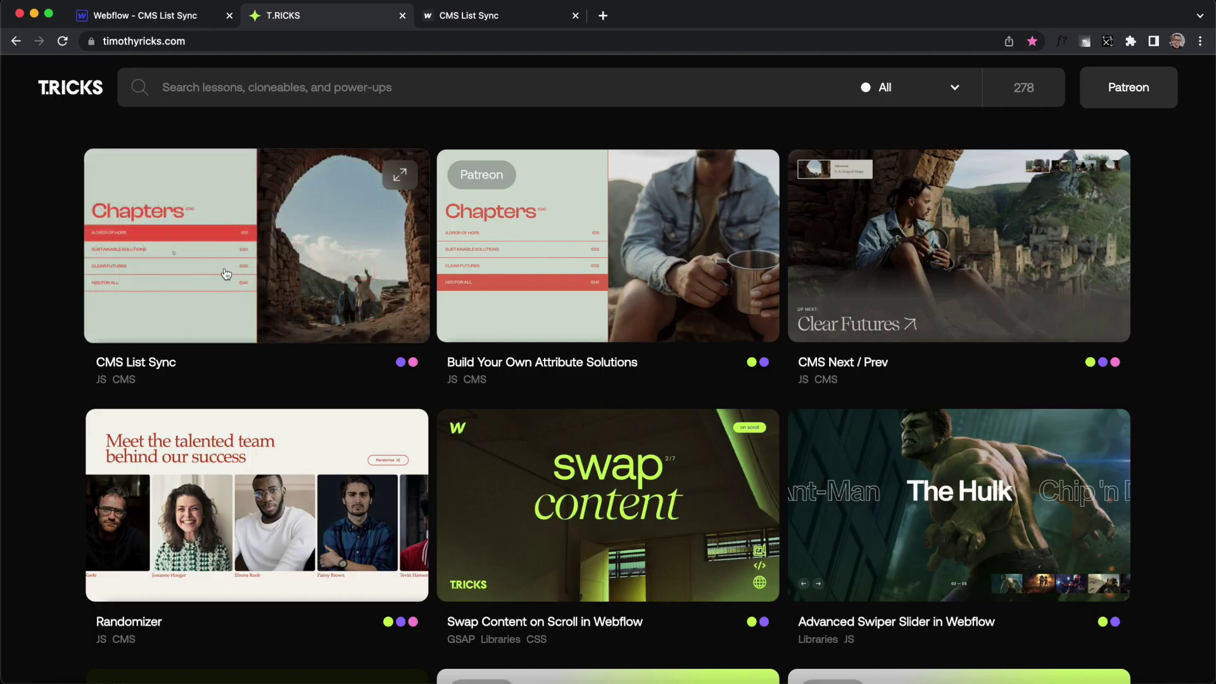
click(281, 246)
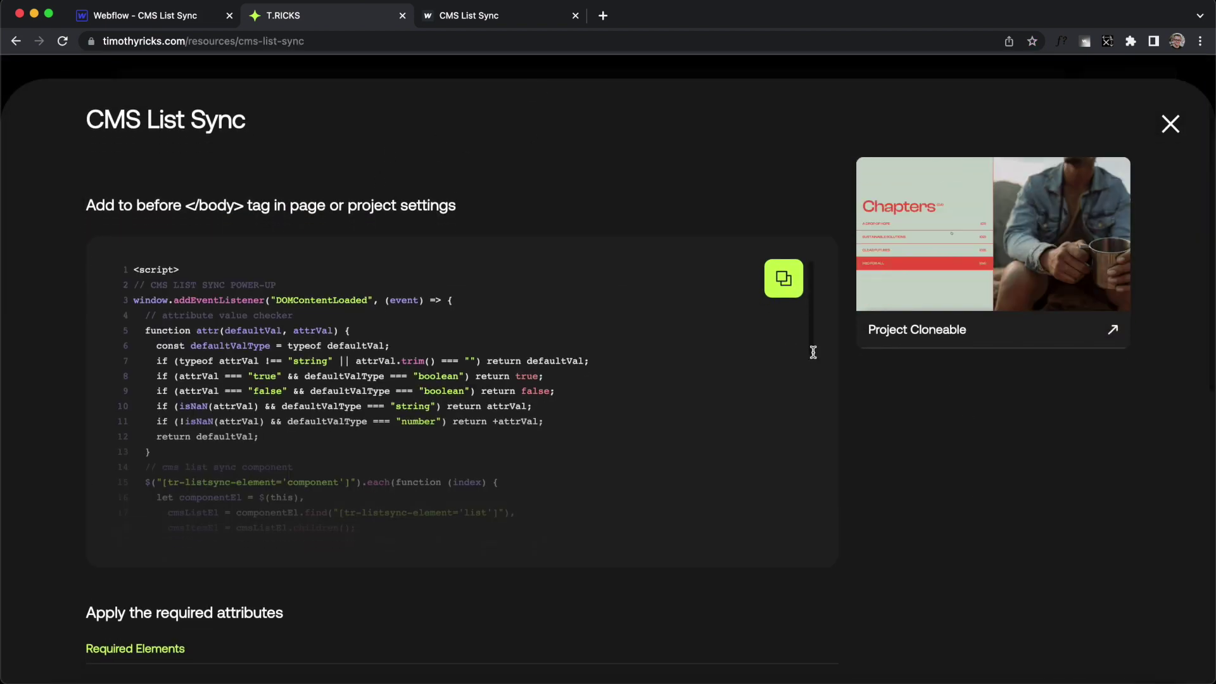
click(783, 279)
Paste the CMS List Sync script into the Home page's Before </body> tag custom code.
key(ctrl+shift+Tab)
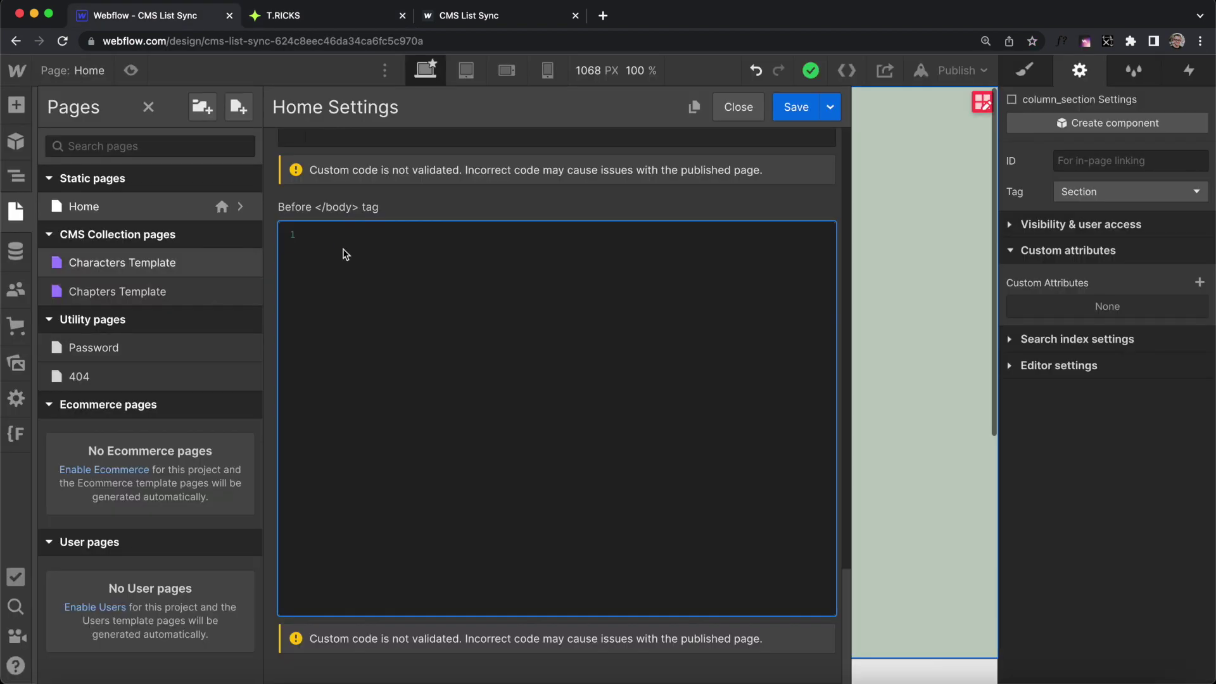
drag(292, 209, 454, 204)
click(405, 312)
key(super+v)
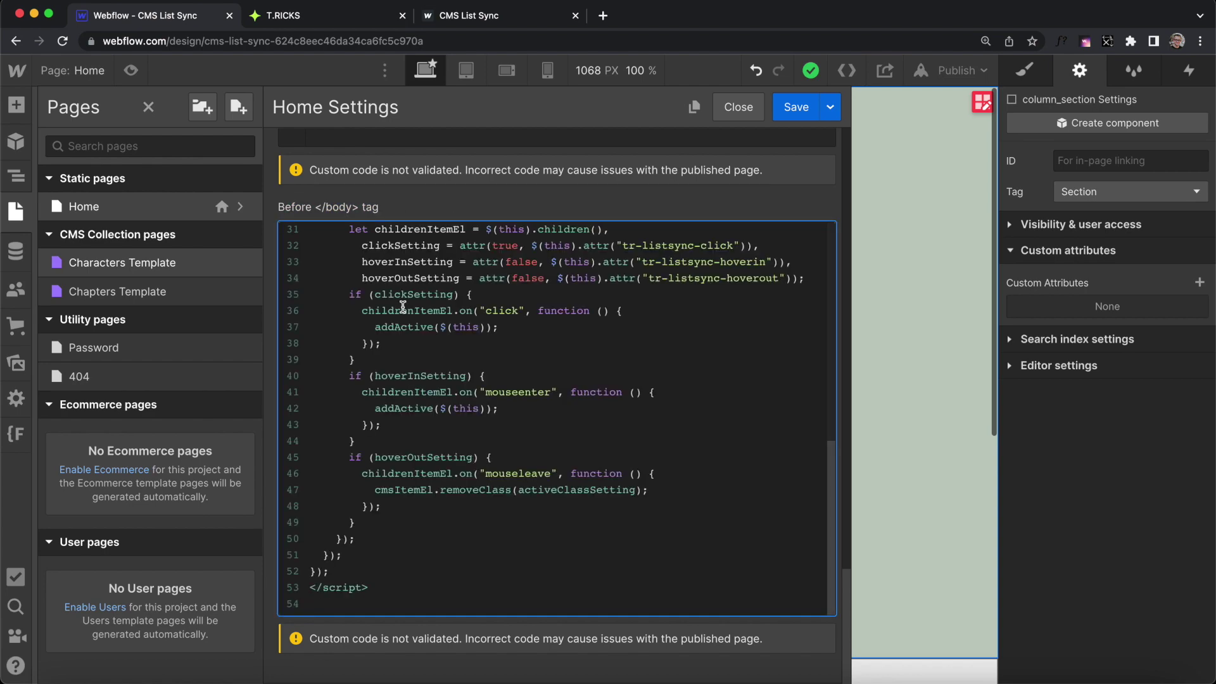
Copy the tr-listsync-element attribute name from the T.RICKS docs.
key(ctrl+Tab)
scroll(1110, 483, down, 5)
mouse_move(203, 332)
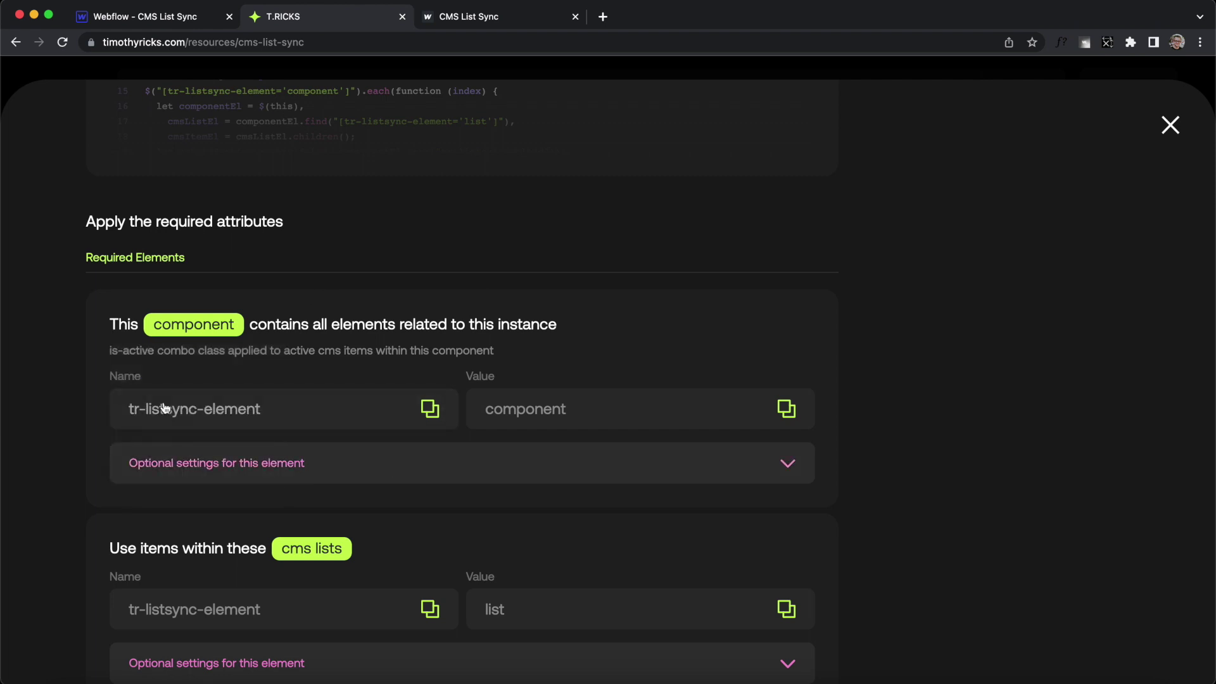
click(245, 418)
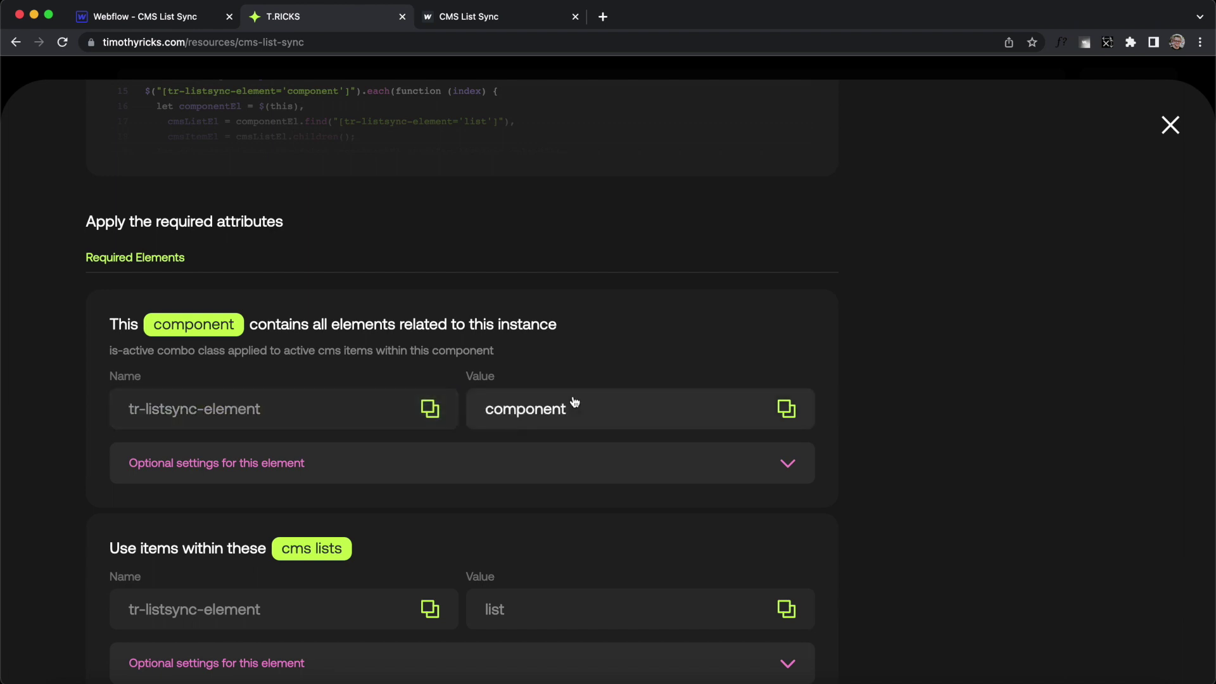
click(161, 20)
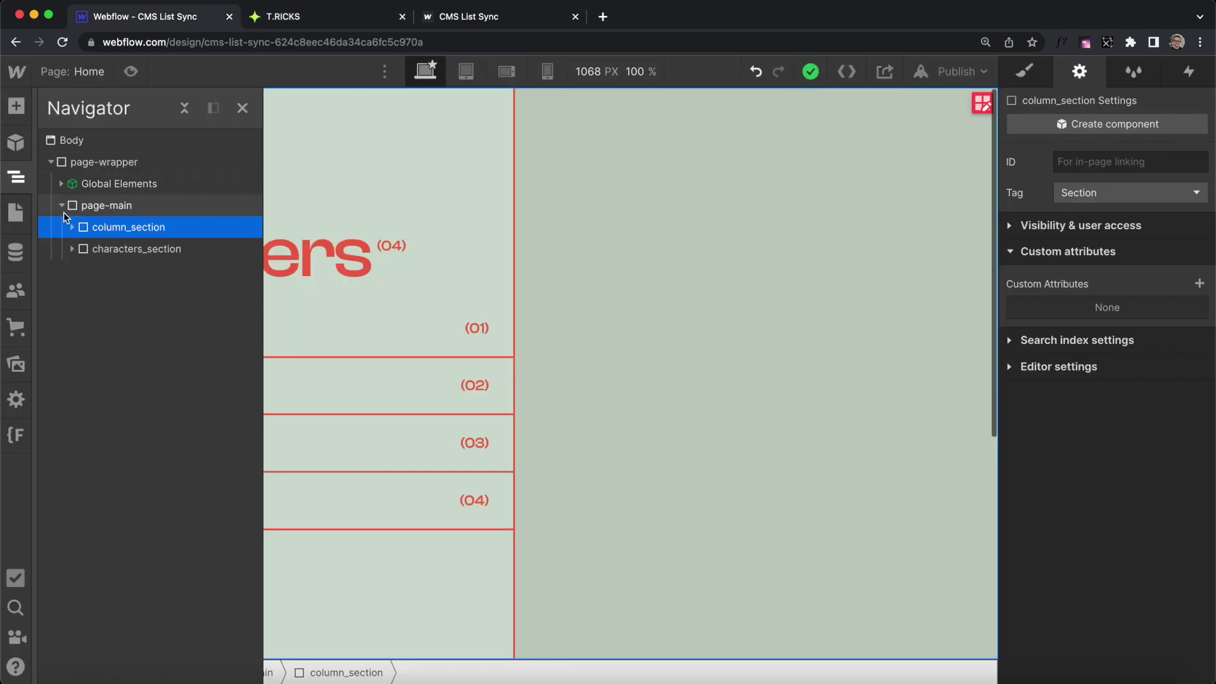
Add custom attribute tr-listsync-element = component to column_section.
click(72, 226)
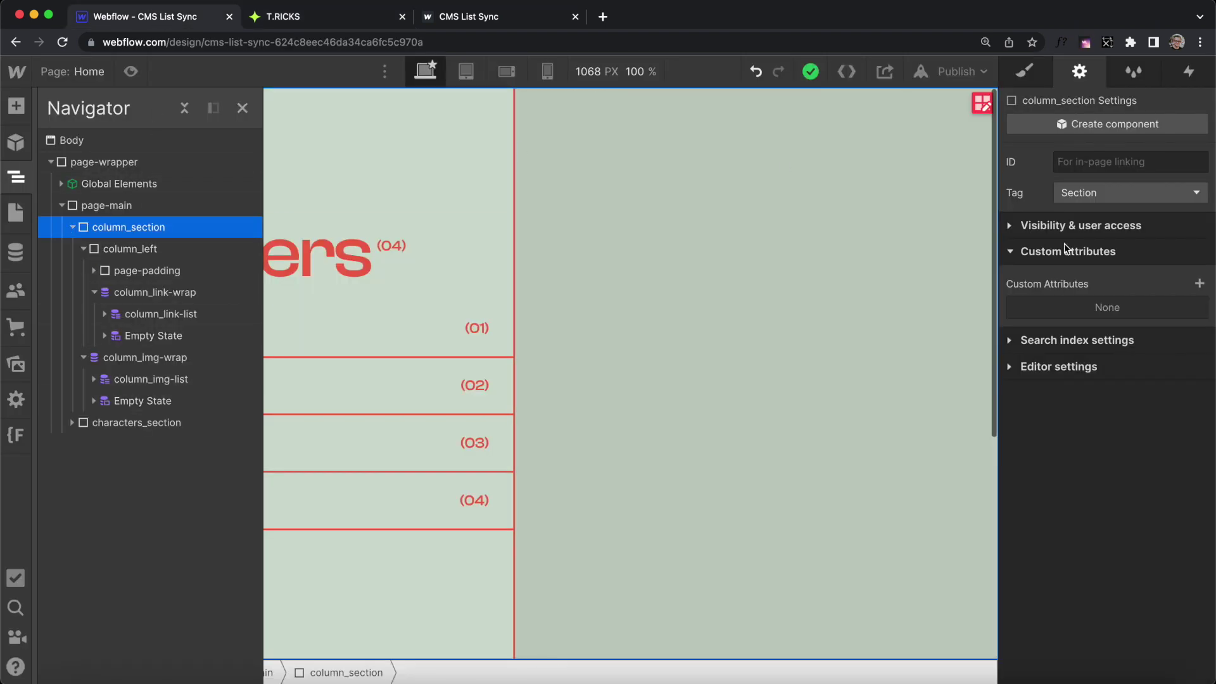
click(1199, 283)
click(1086, 343)
key(super+v)
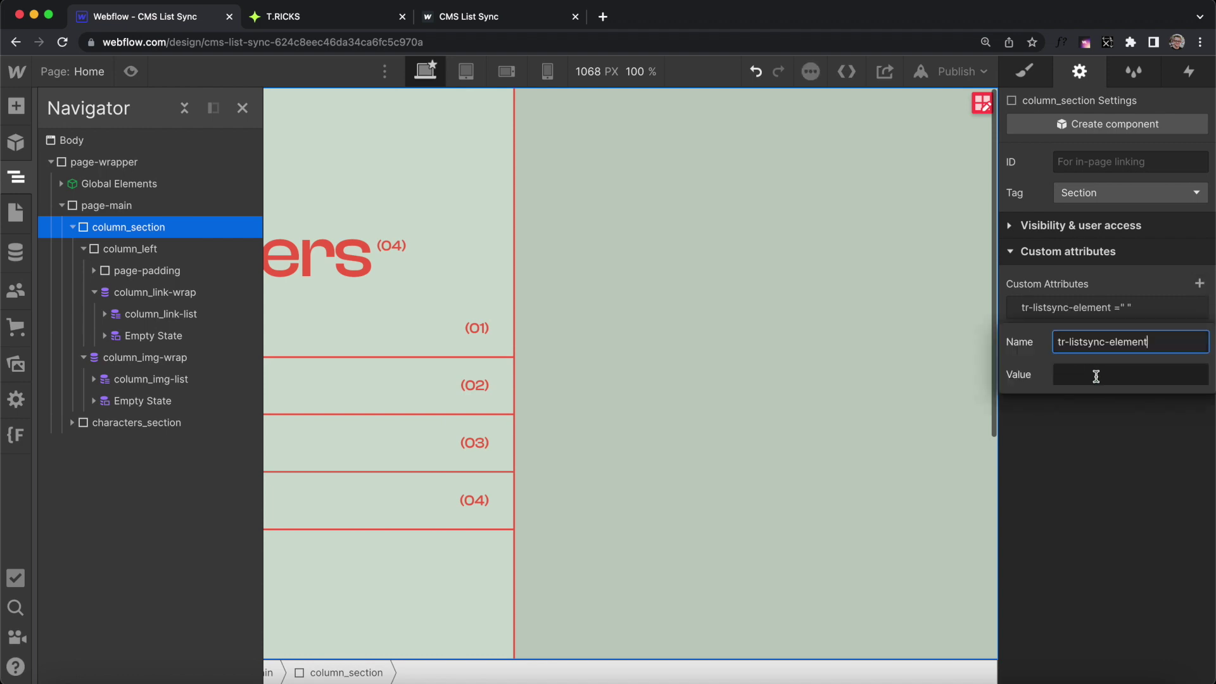
click(1094, 374)
text(component)
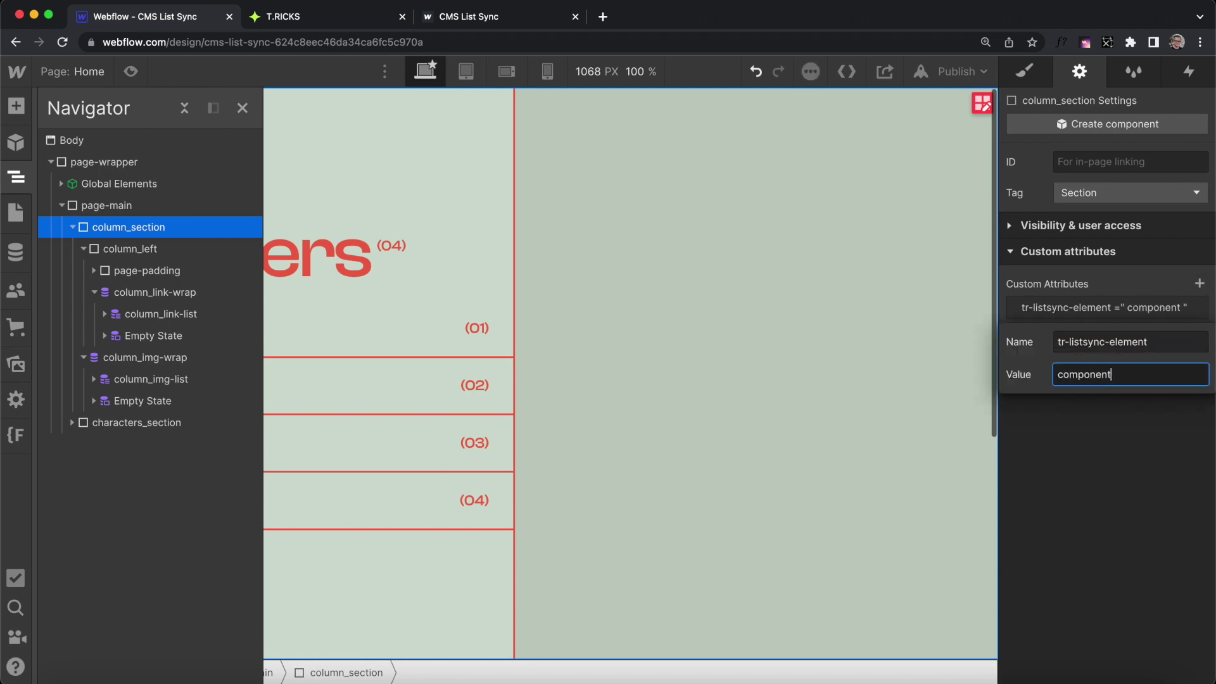
click(1121, 467)
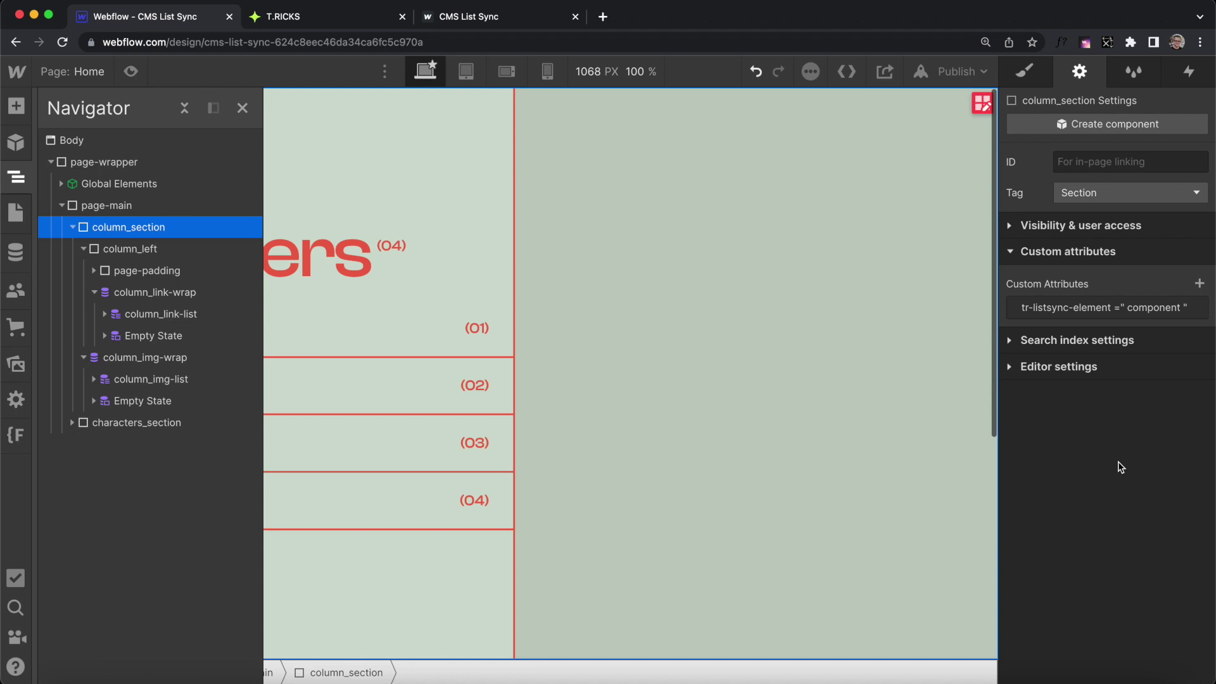
Confirm characters_section already has tr-listsync-element = component, then reselect column_section.
click(72, 228)
click(74, 253)
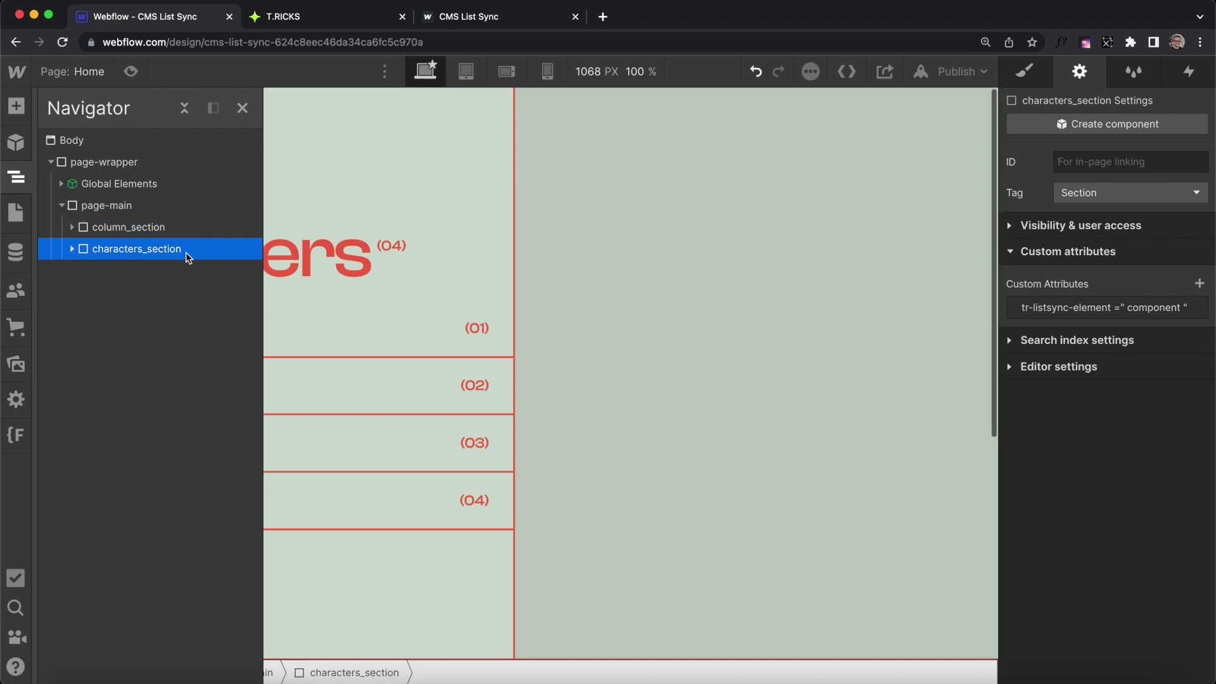
click(71, 249)
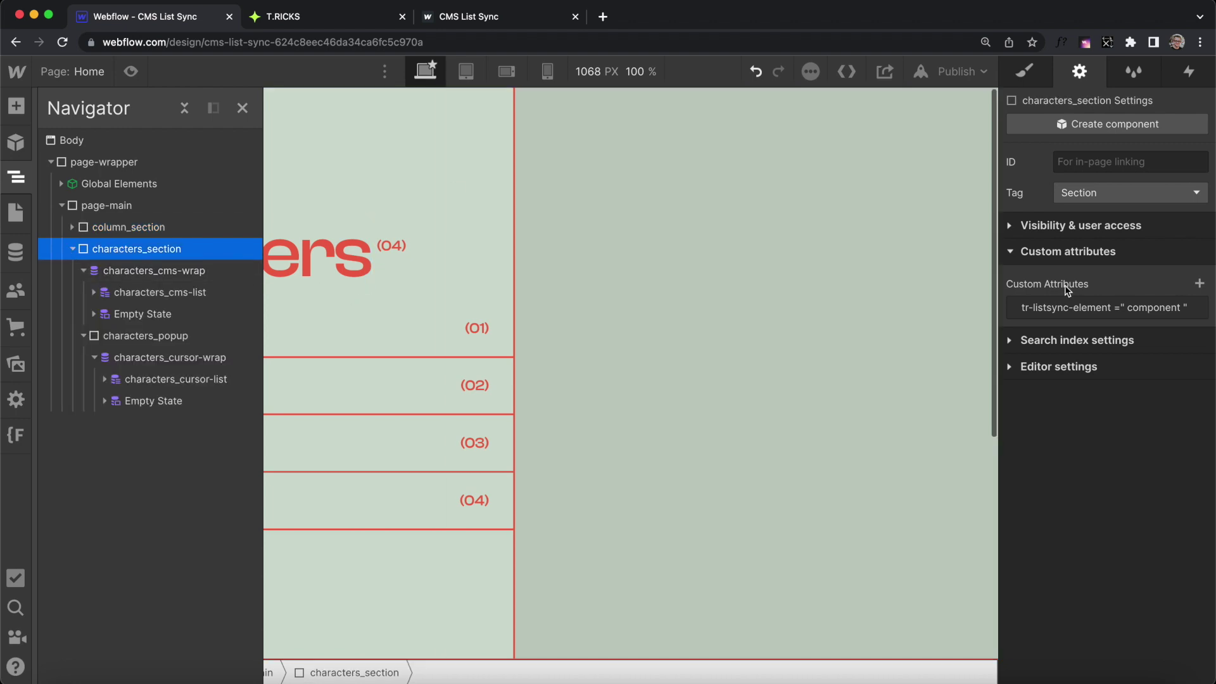
click(1092, 320)
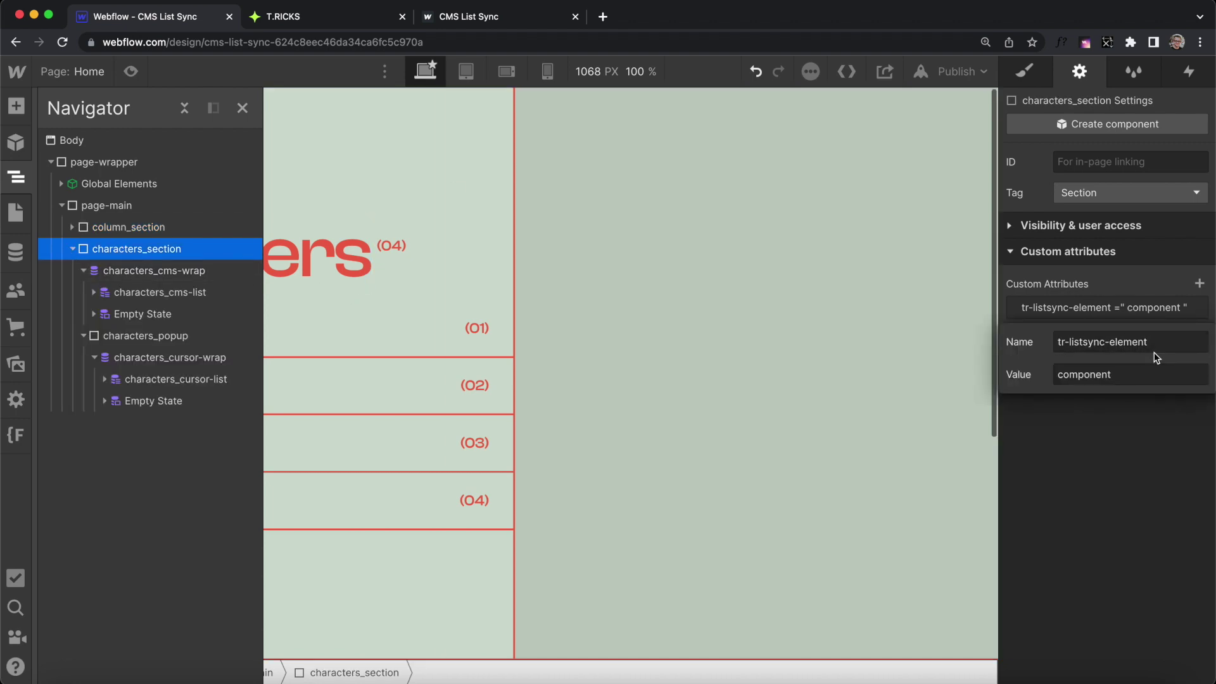
click(1130, 420)
click(73, 248)
click(80, 233)
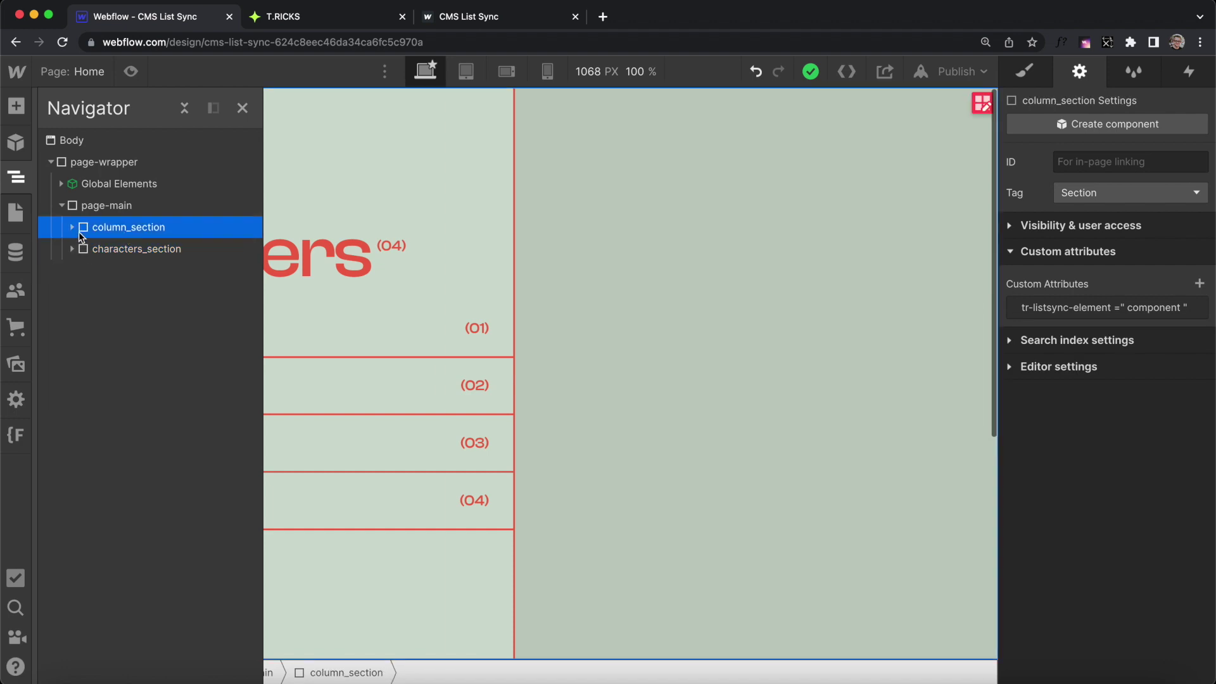
click(72, 227)
Copy the tr-listsync-element name from the cms lists card on T.RICKS.
click(308, 19)
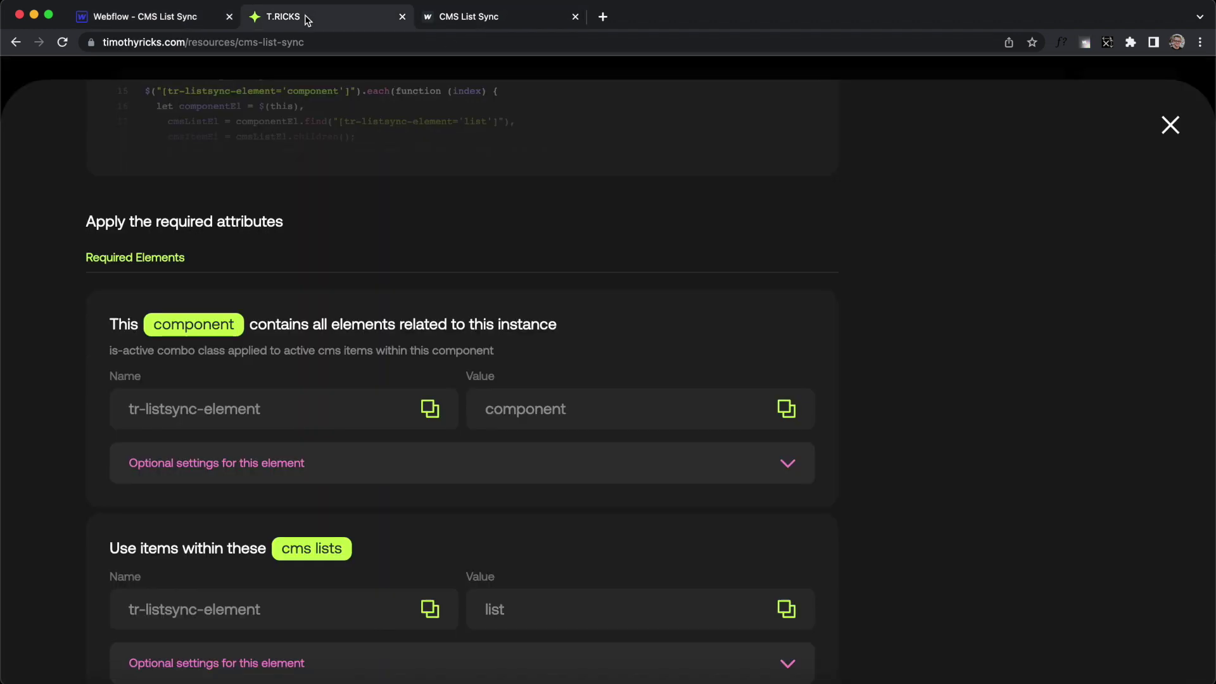
scroll(1000, 352, down, 3)
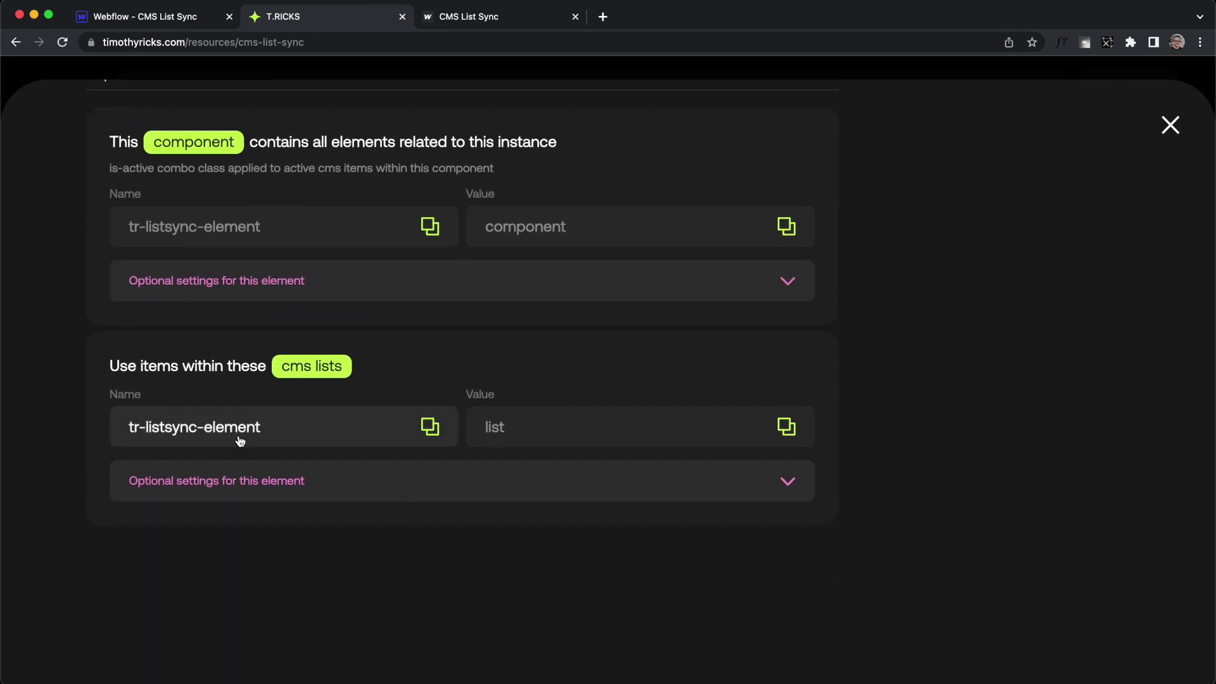
click(241, 436)
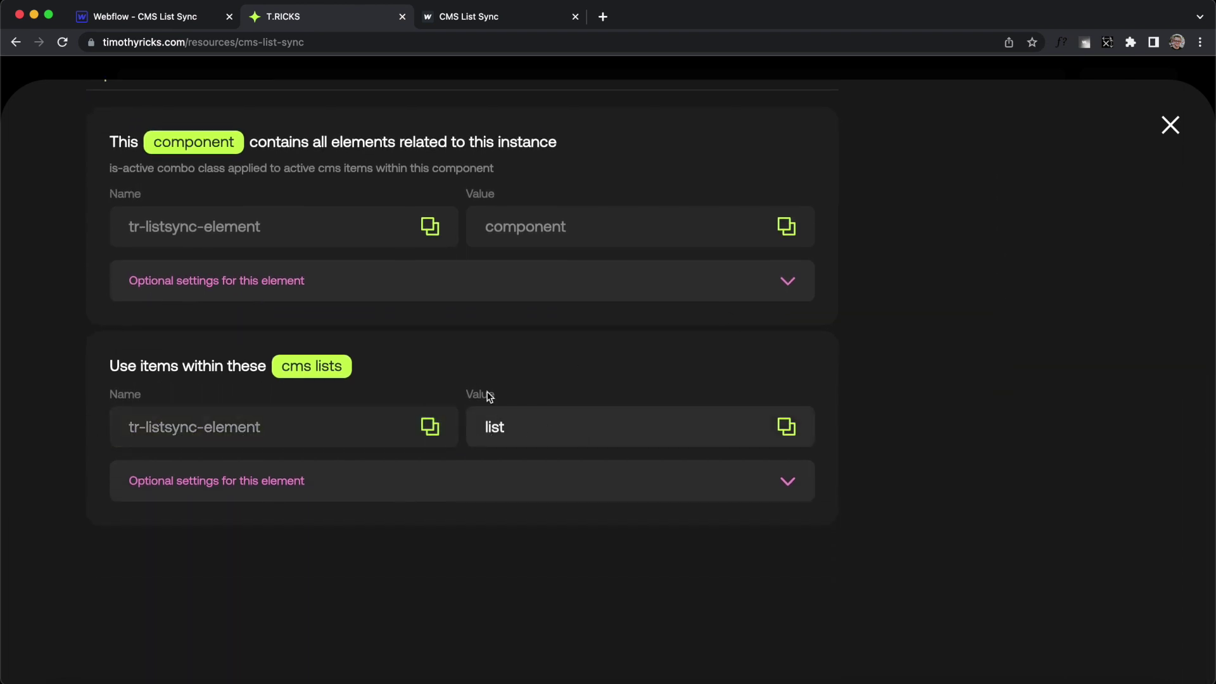
mouse_move(323, 373)
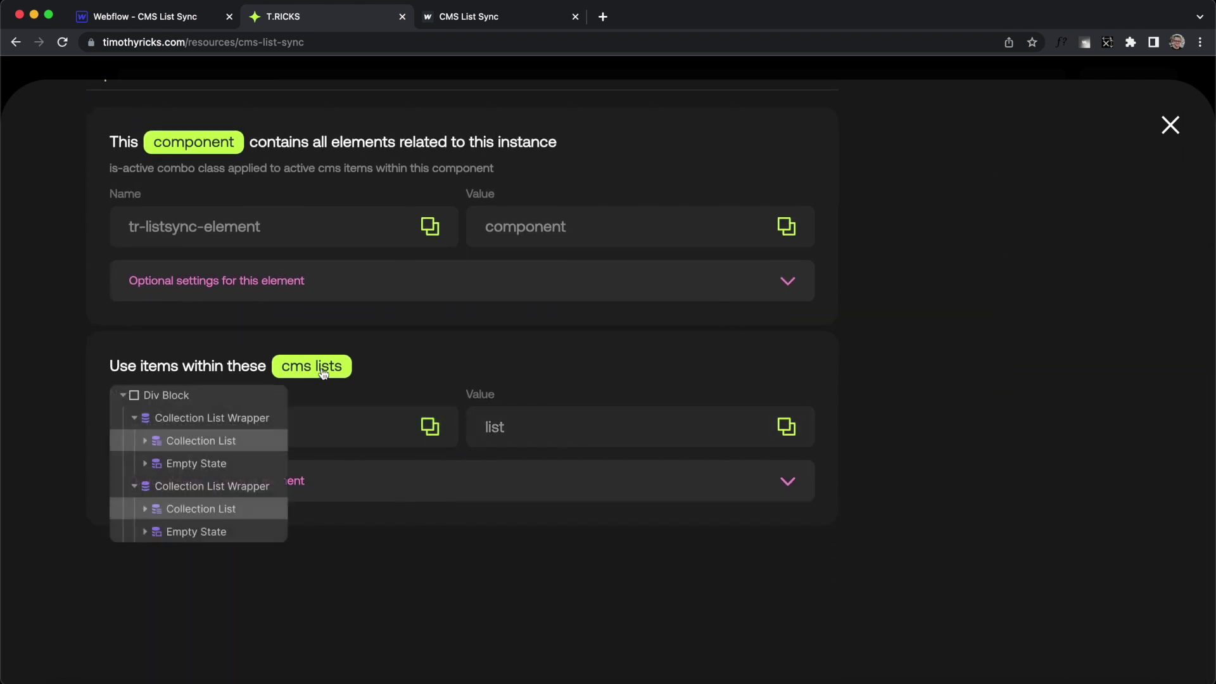
click(176, 18)
Add tr-listsync-element = list to the column_link-list collection list.
click(173, 316)
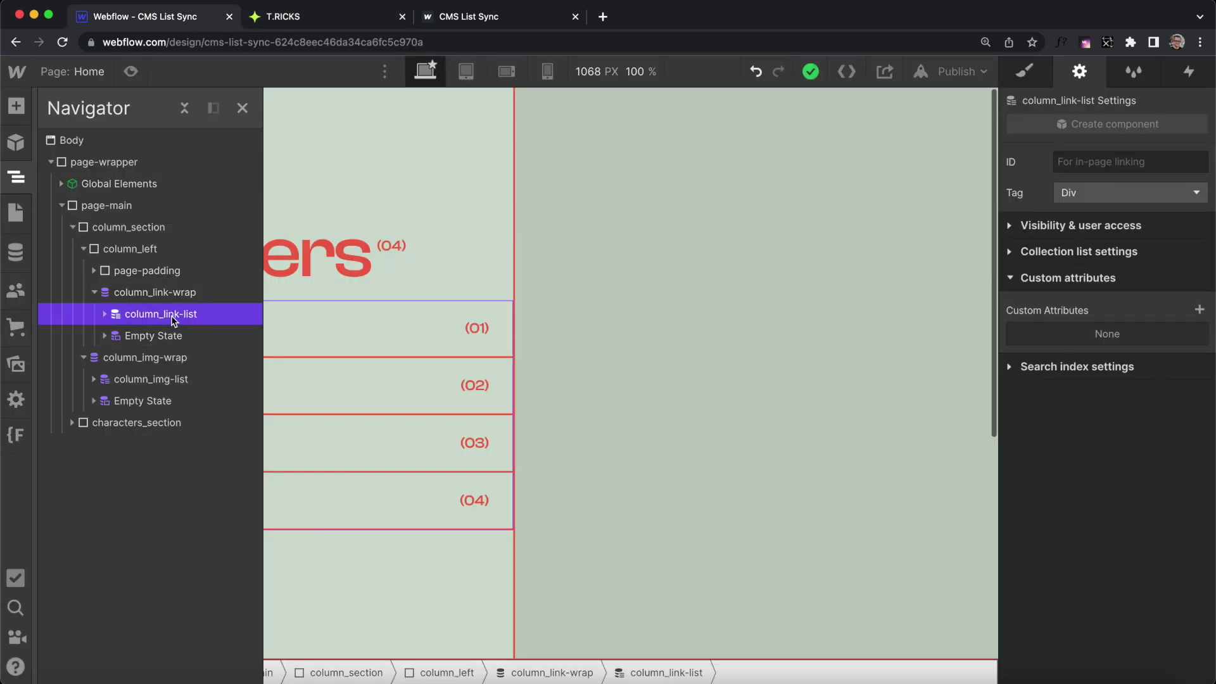
click(1198, 309)
click(1126, 366)
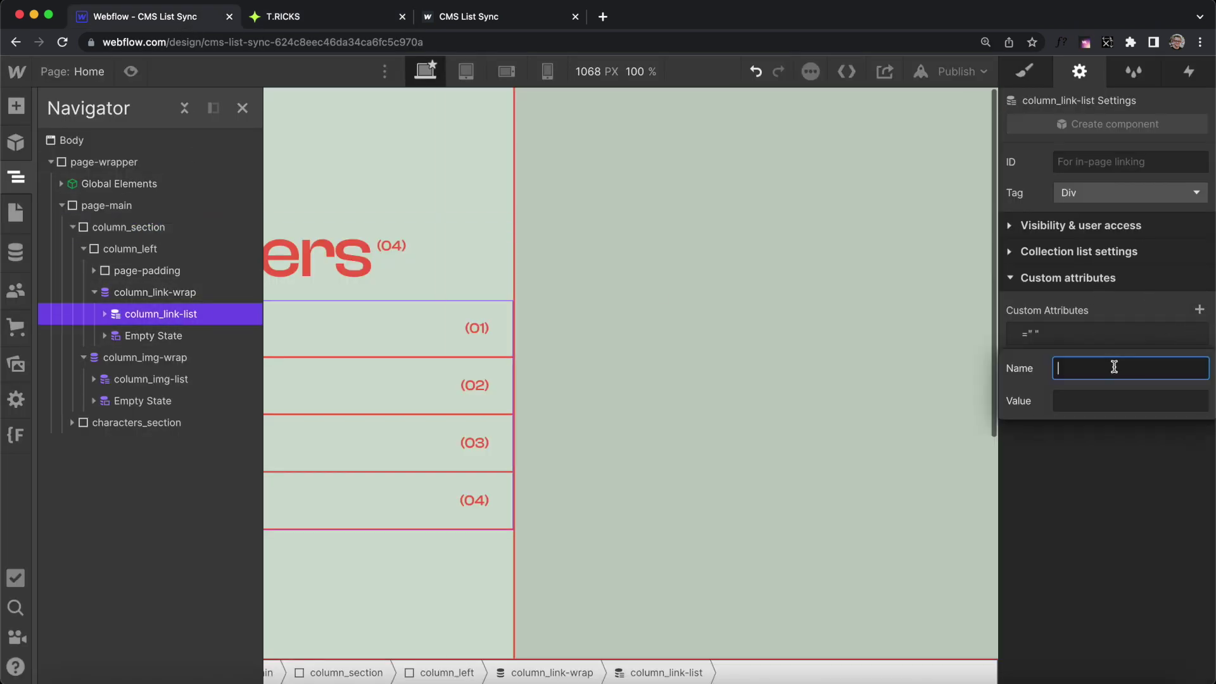
text(tr-listsync-element)
click(1099, 402)
text(list)
click(1113, 485)
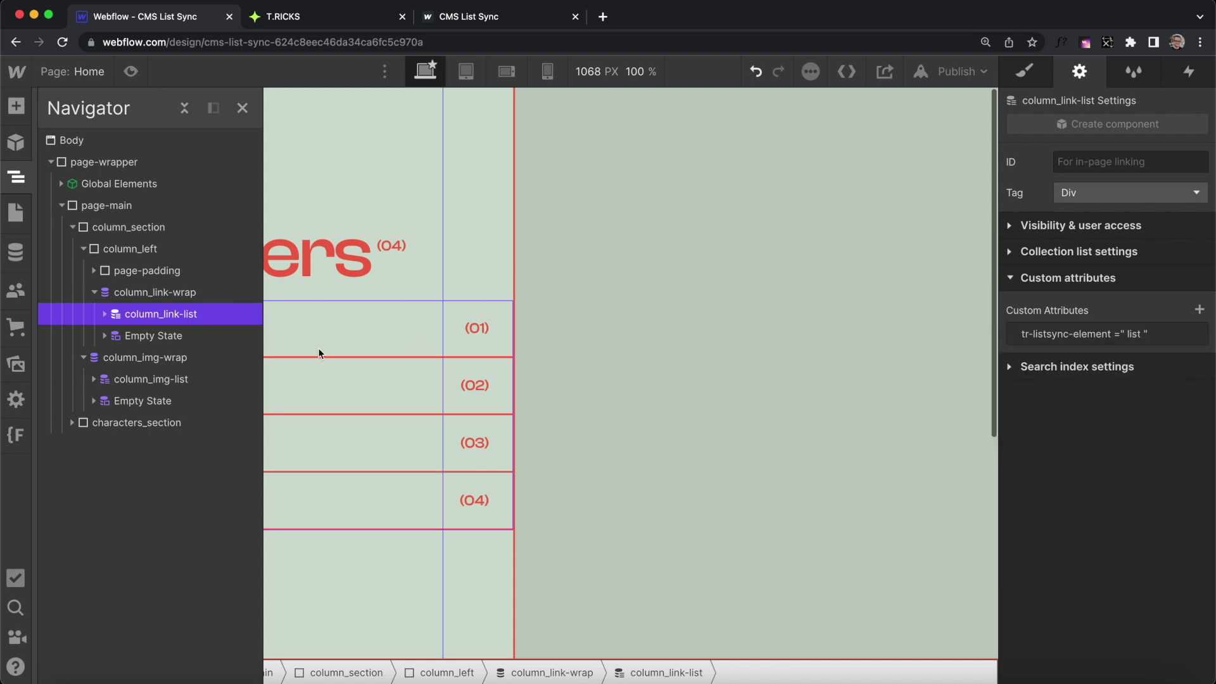
Add tr-listsync-element = list to the column_img-list collection list.
click(169, 385)
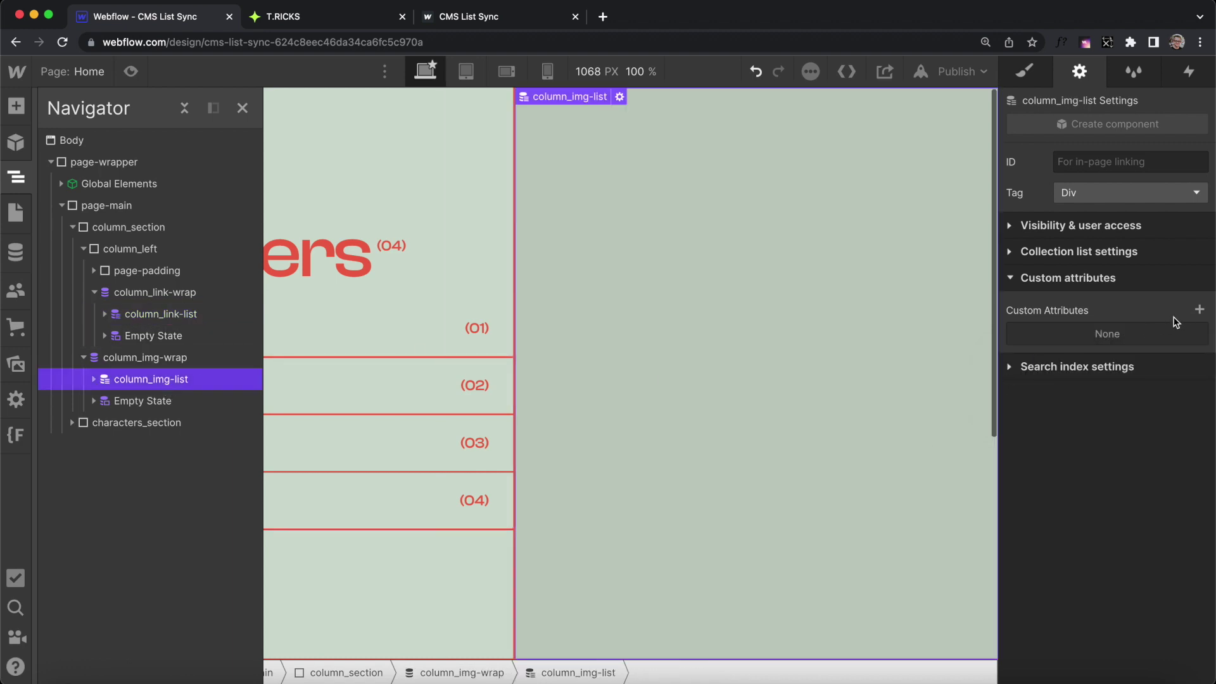
click(1198, 310)
click(1093, 366)
text(tr-listsync-element)
click(1090, 402)
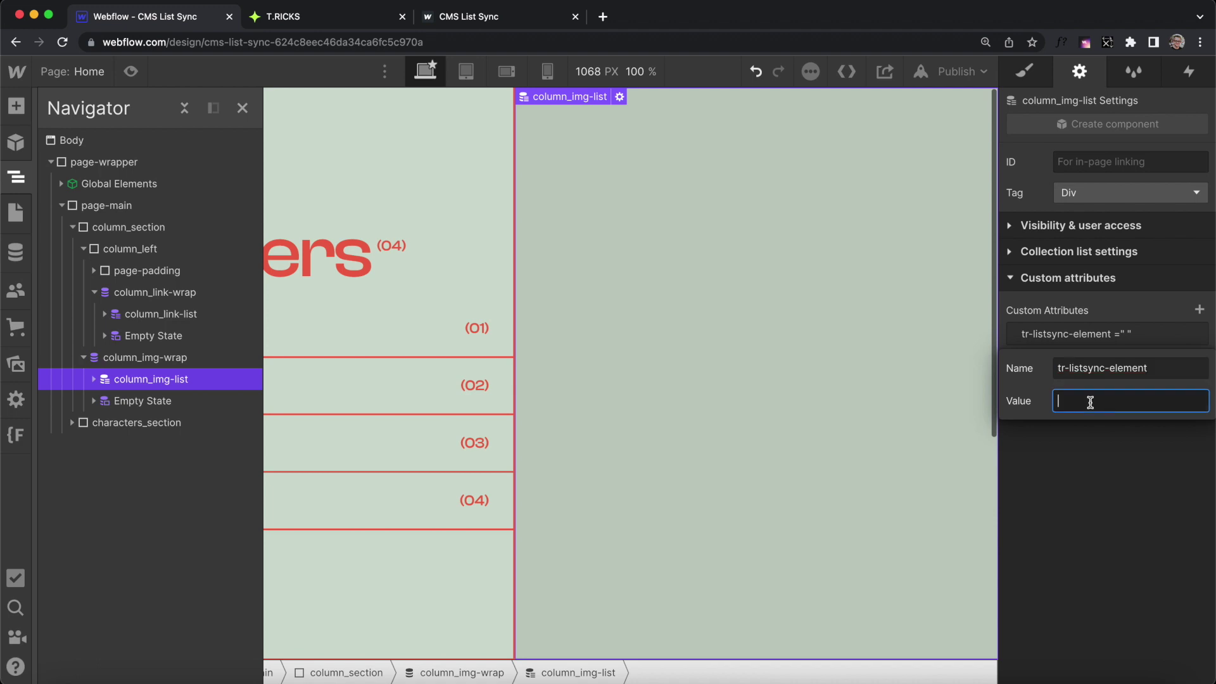
click(1128, 507)
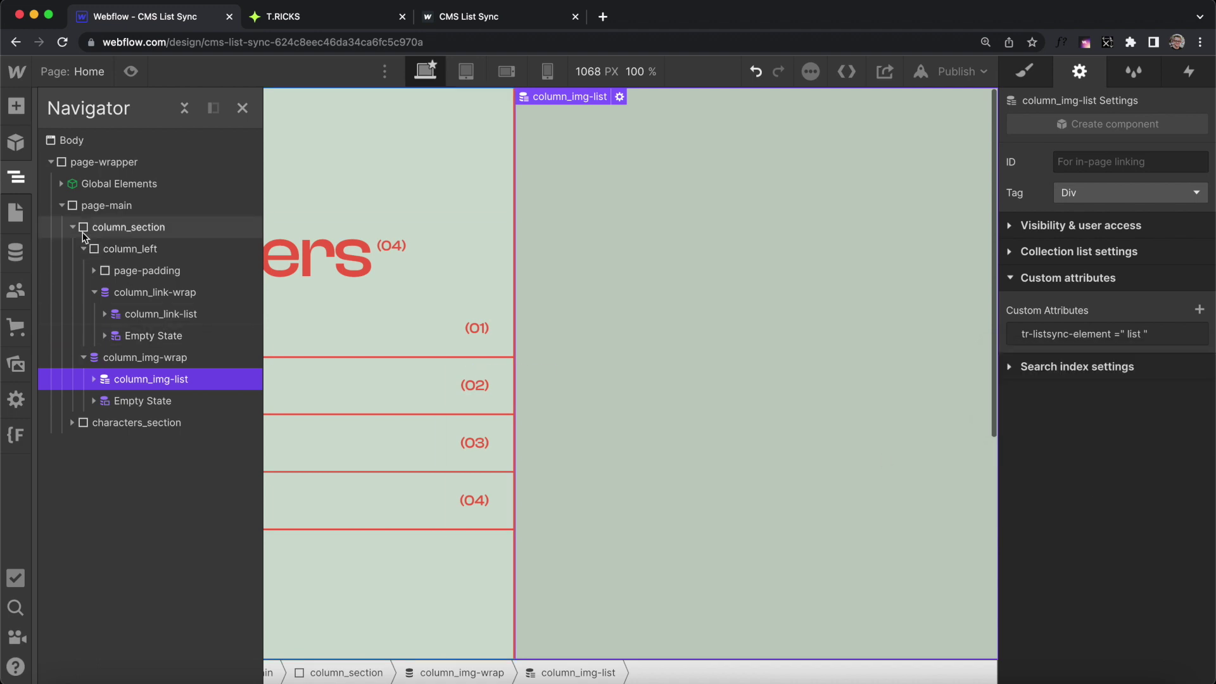
Check the attributes on characters_section, characters_cms-list and characters_cursor-list.
click(72, 227)
click(150, 249)
click(71, 248)
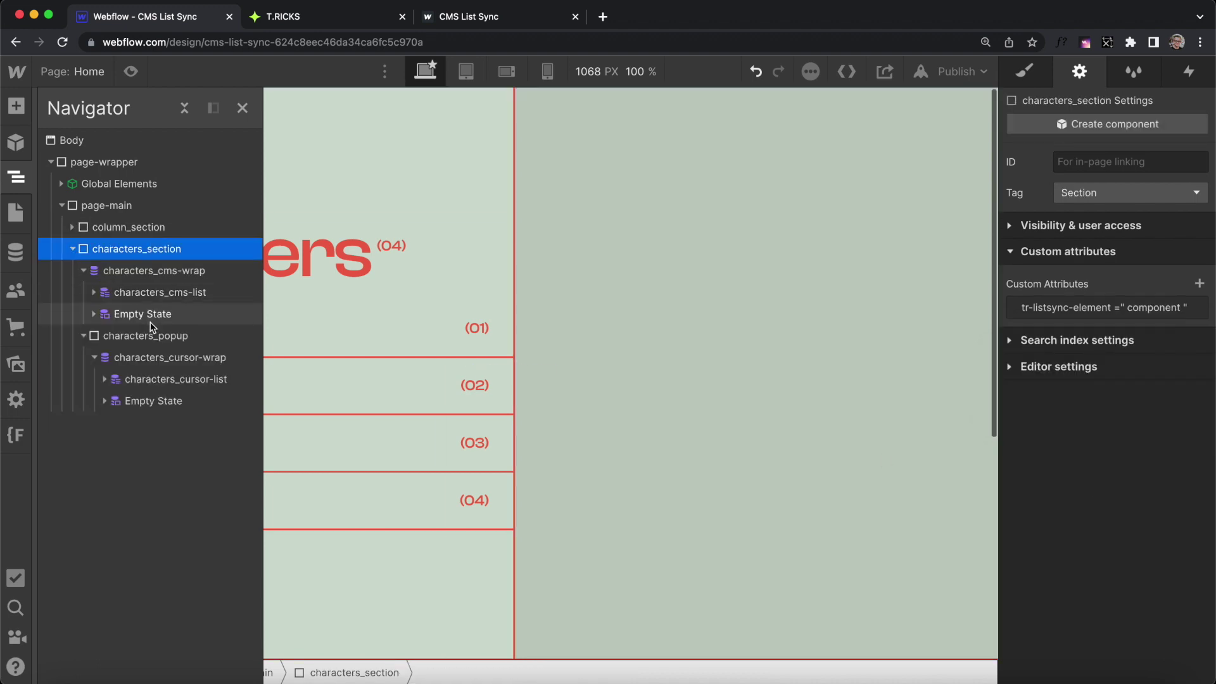
click(163, 291)
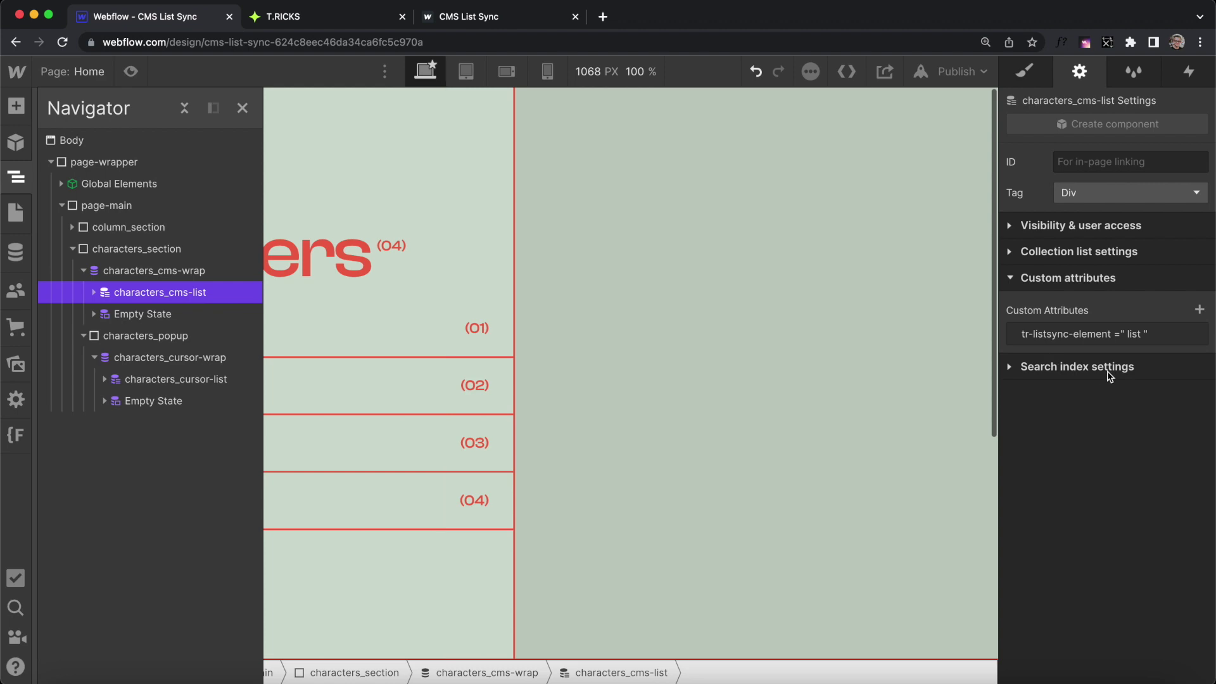
click(241, 378)
Expand the component's optional settings on T.RICKS and copy the tr-listsync-onload name.
key(ctrl+Tab)
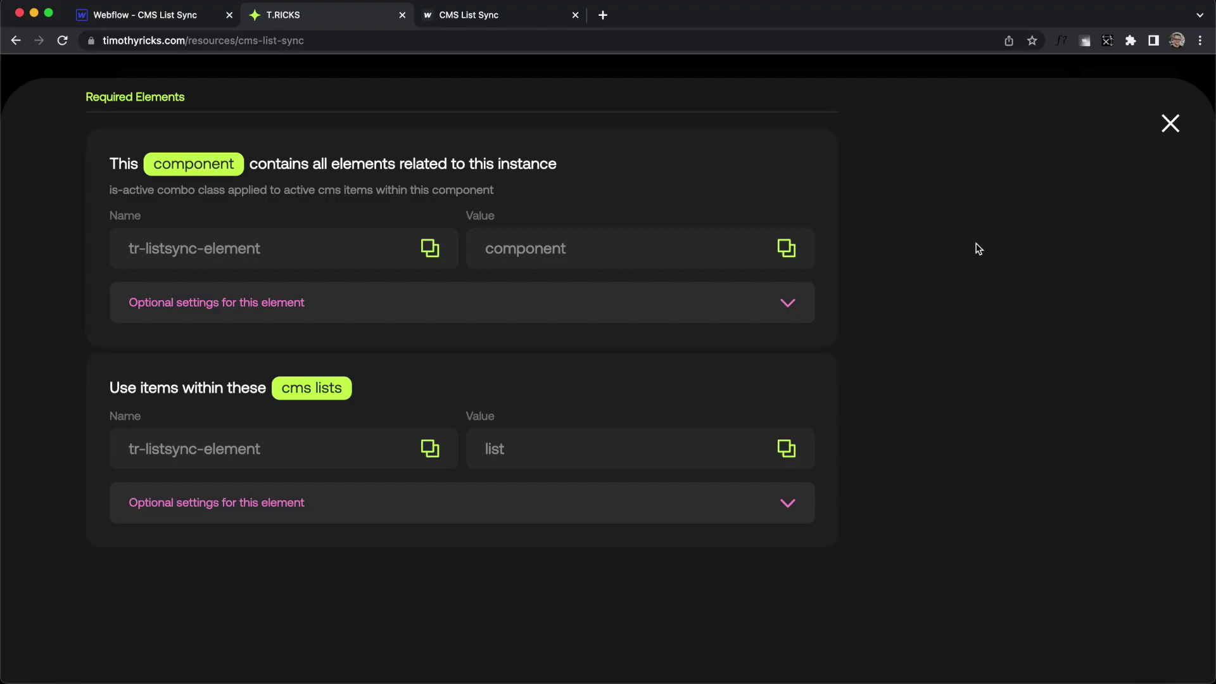
click(604, 305)
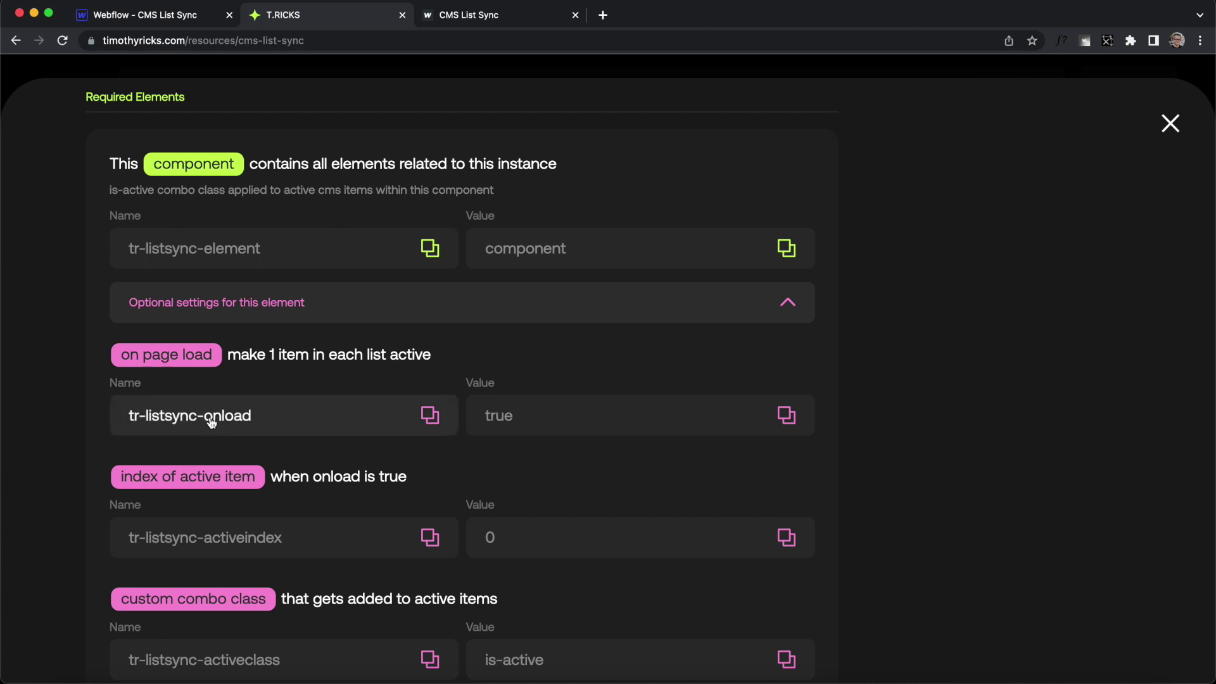
click(291, 432)
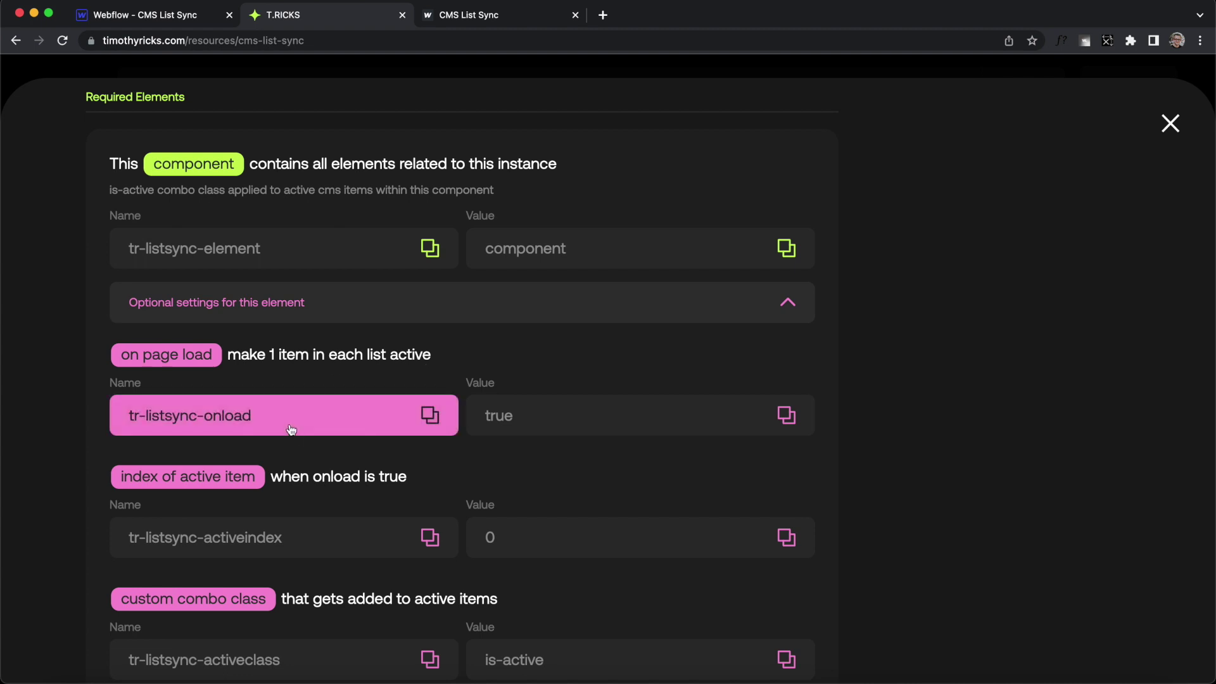
click(154, 17)
Add tr-listsync-onload = true to column_section.
click(1199, 281)
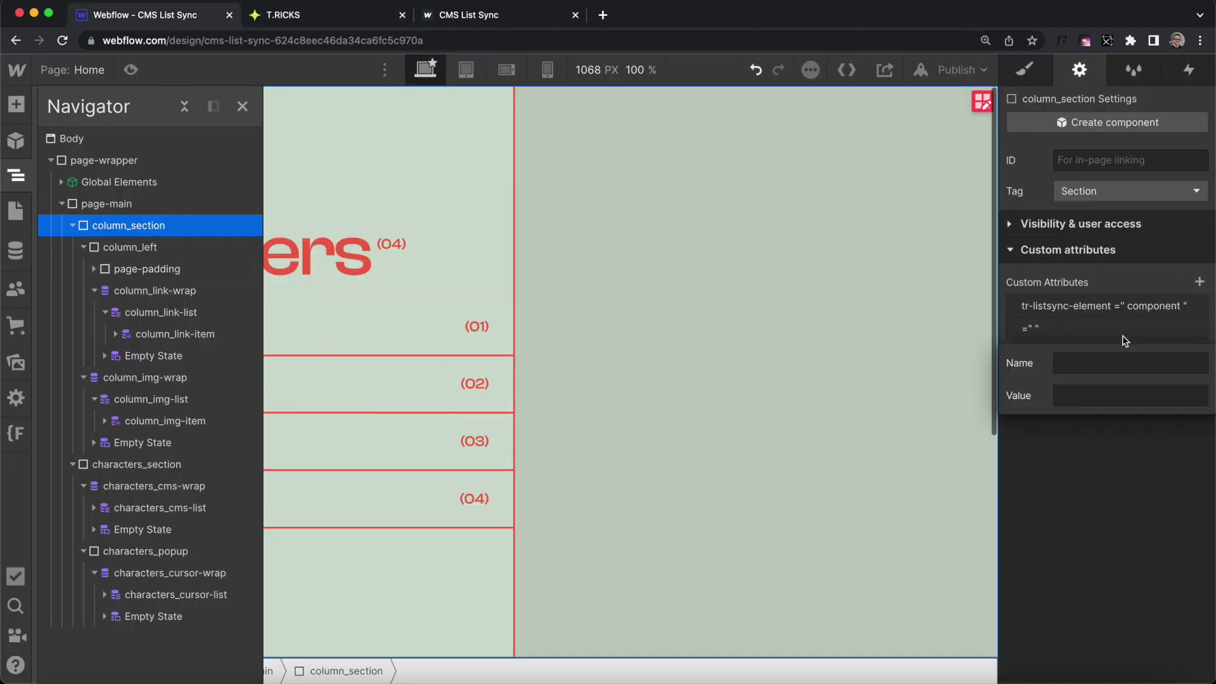
click(1085, 366)
text(tr-listsync-onload)
click(1084, 397)
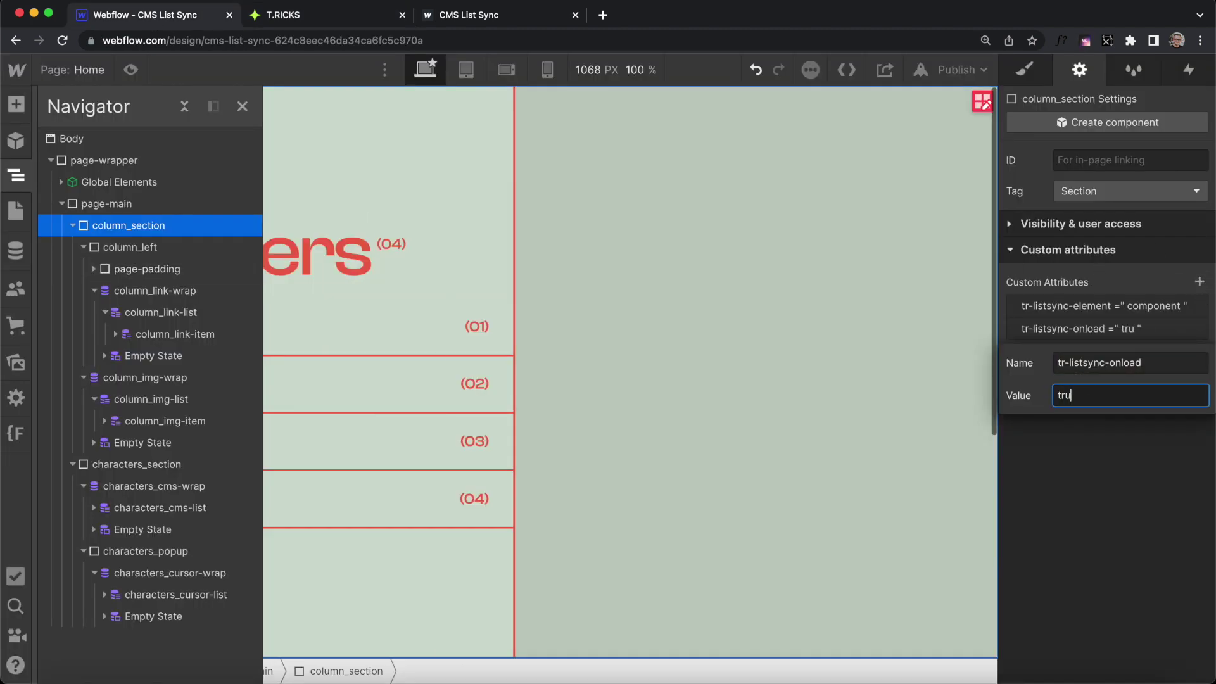
key(Return)
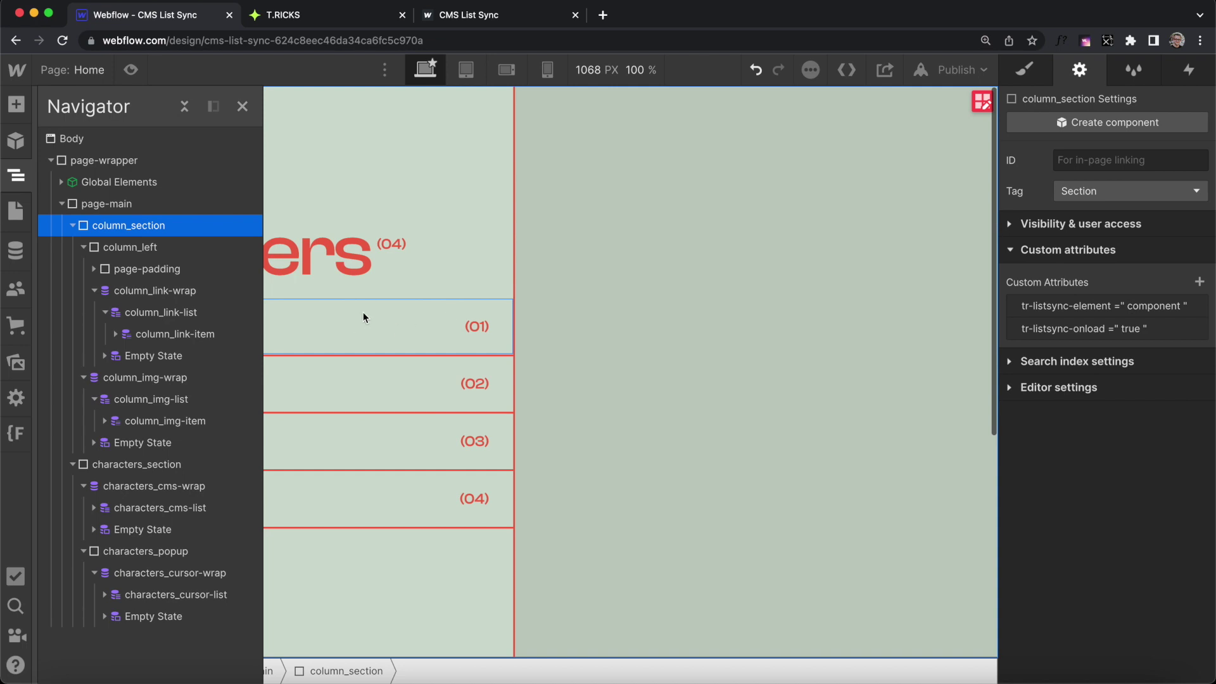
Copy tr-listsync-activeindex from the docs and add it to column_section with value 1.
click(308, 15)
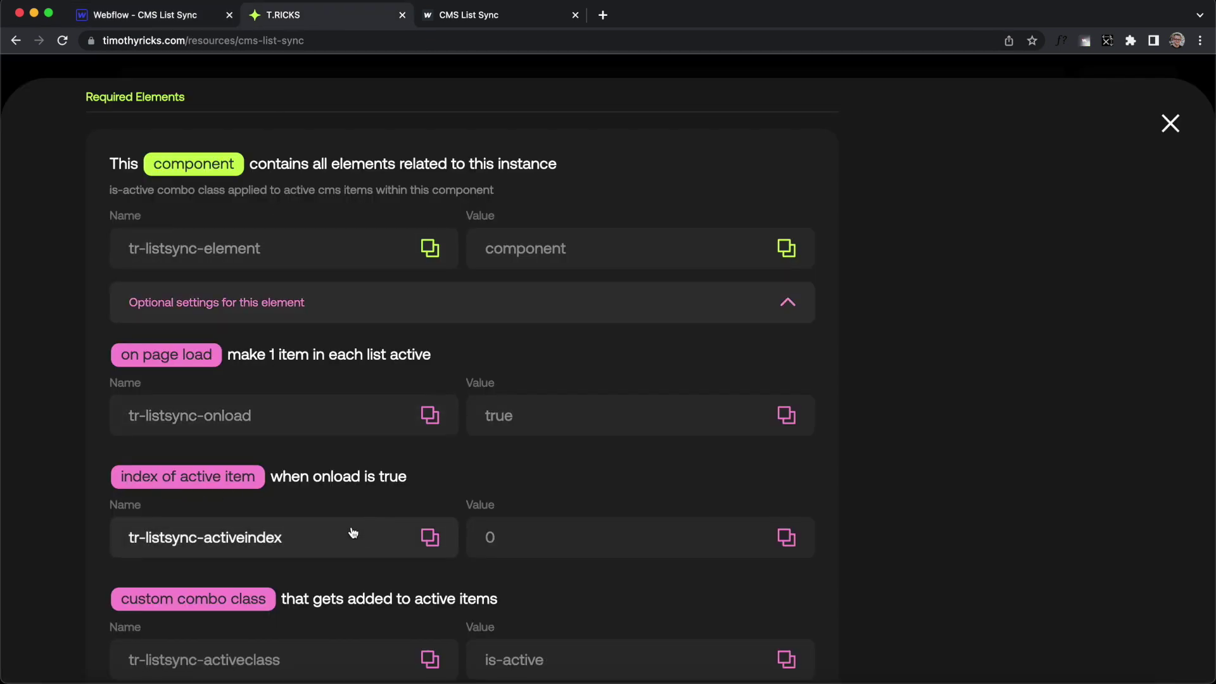
click(278, 544)
click(182, 18)
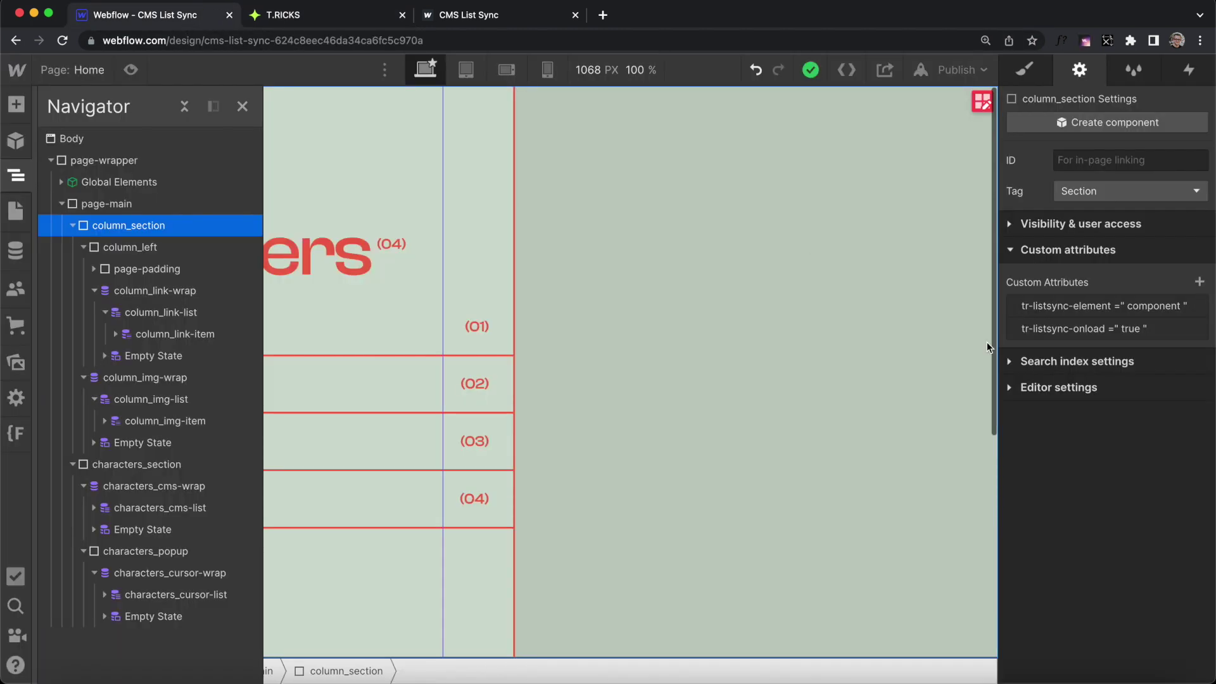
click(1199, 283)
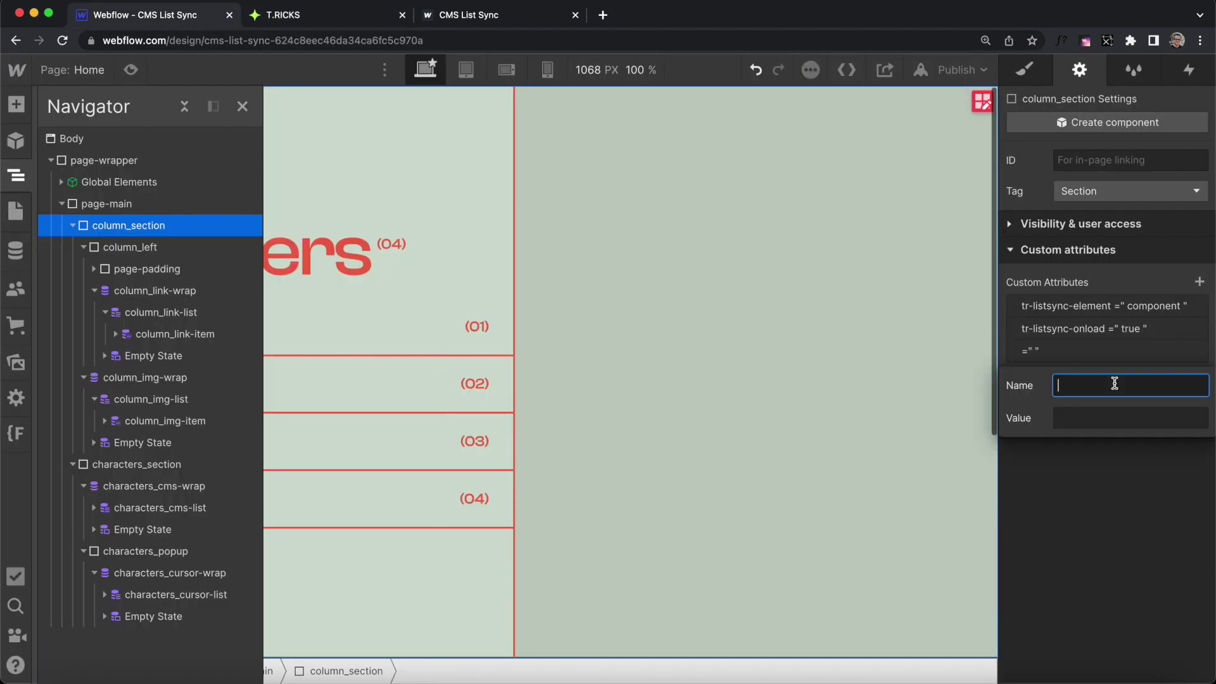
text(tr-listsync-activeindex)
click(1099, 421)
text(1)
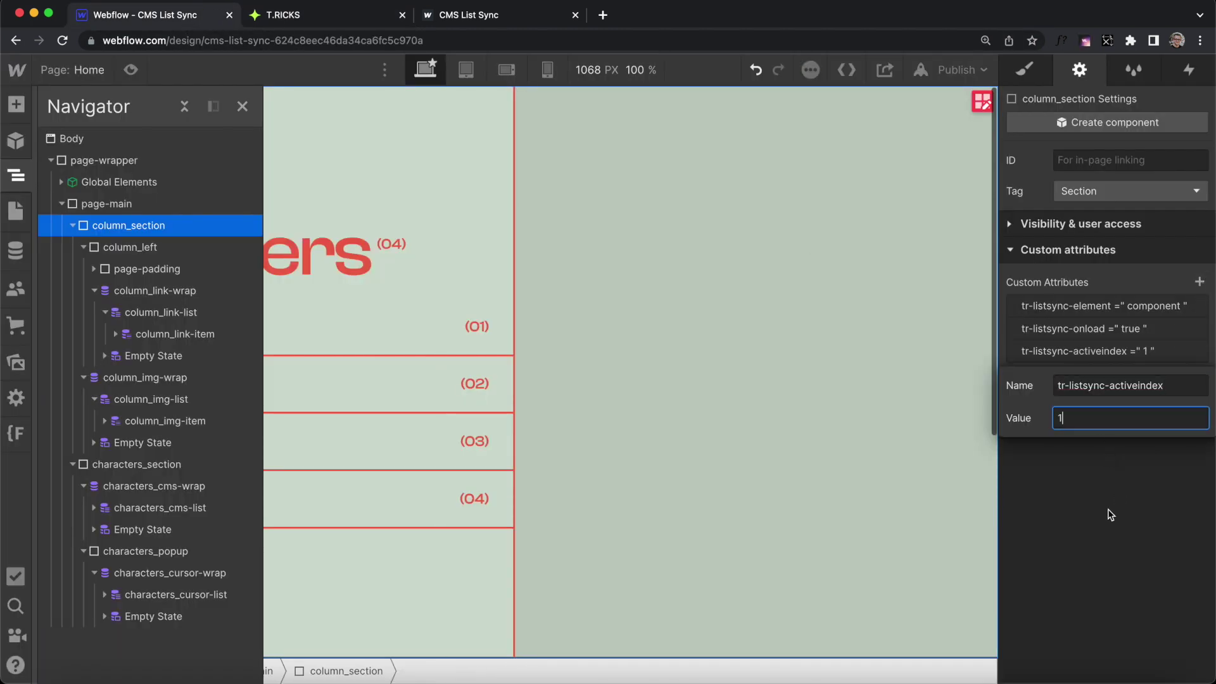
click(1110, 514)
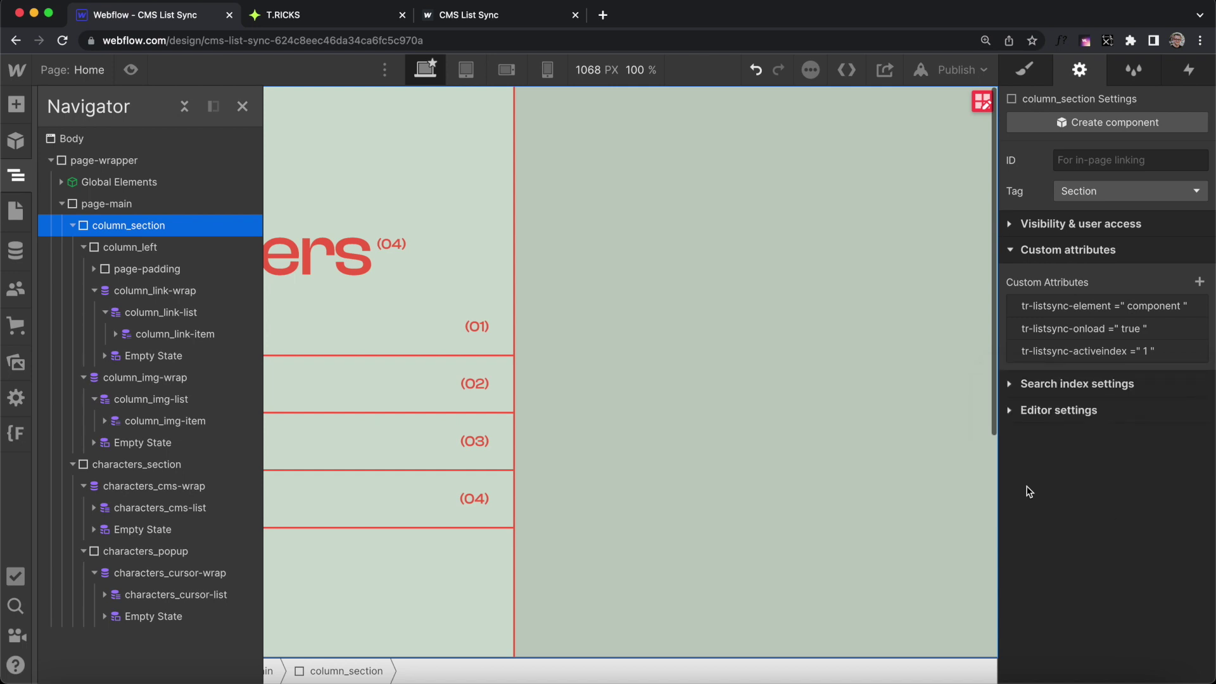
click(469, 301)
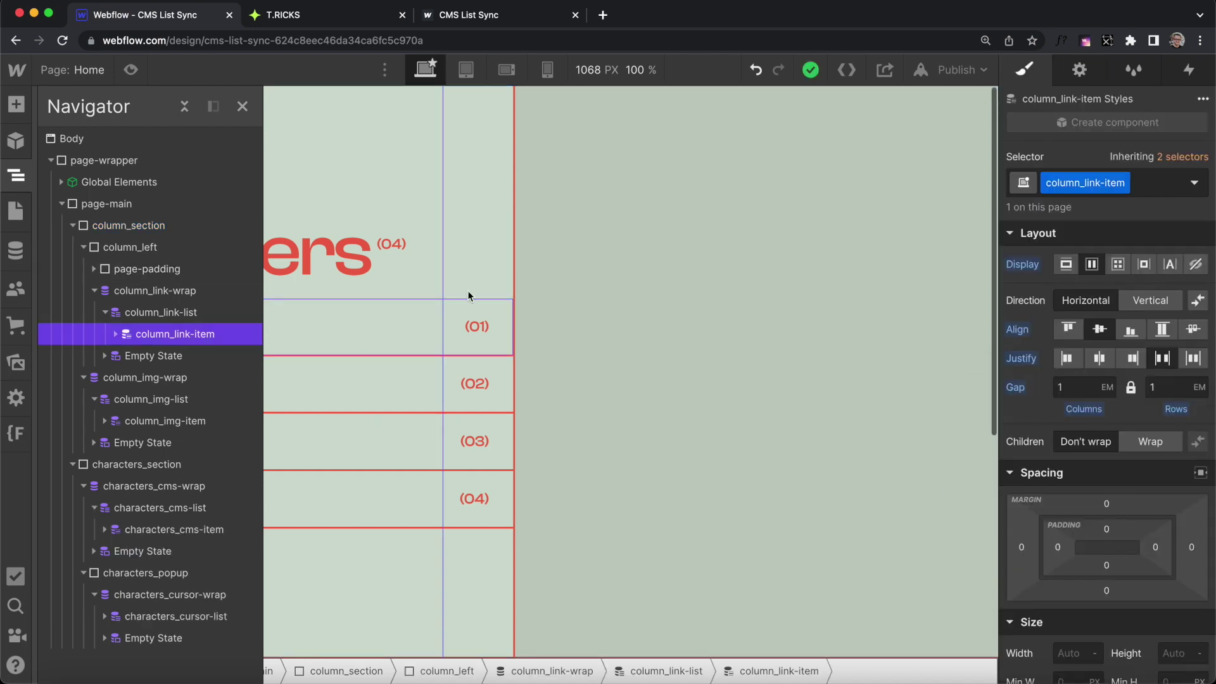
click(1162, 180)
click(1061, 287)
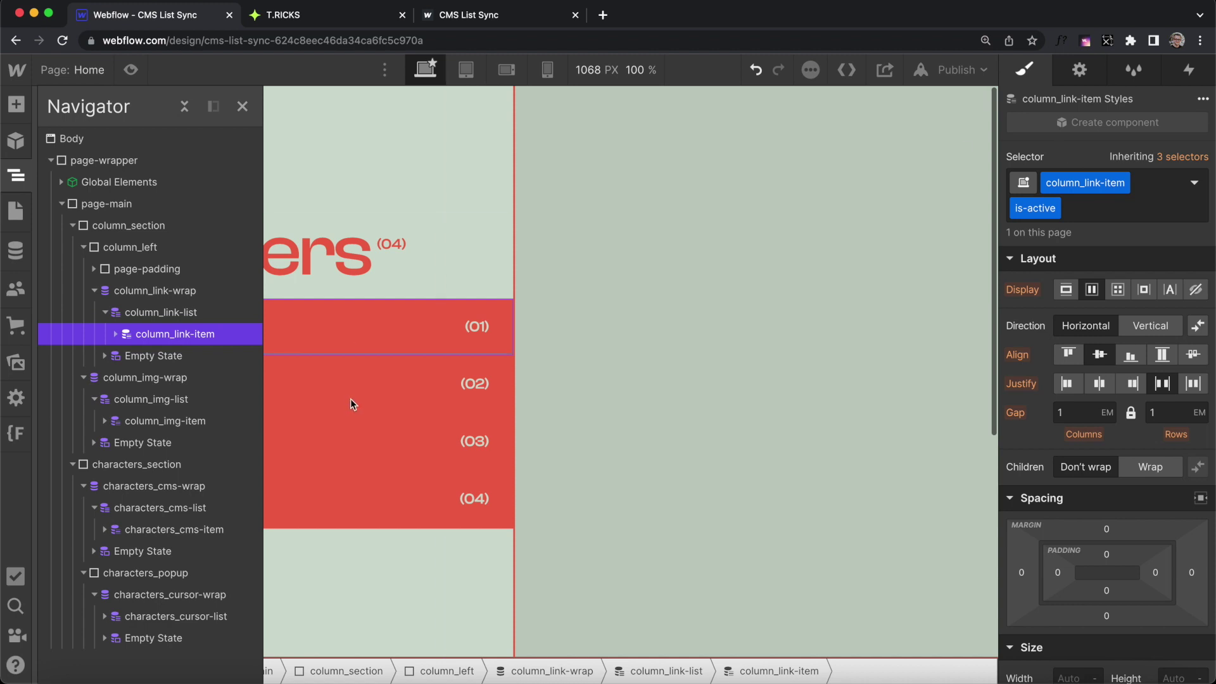
click(173, 420)
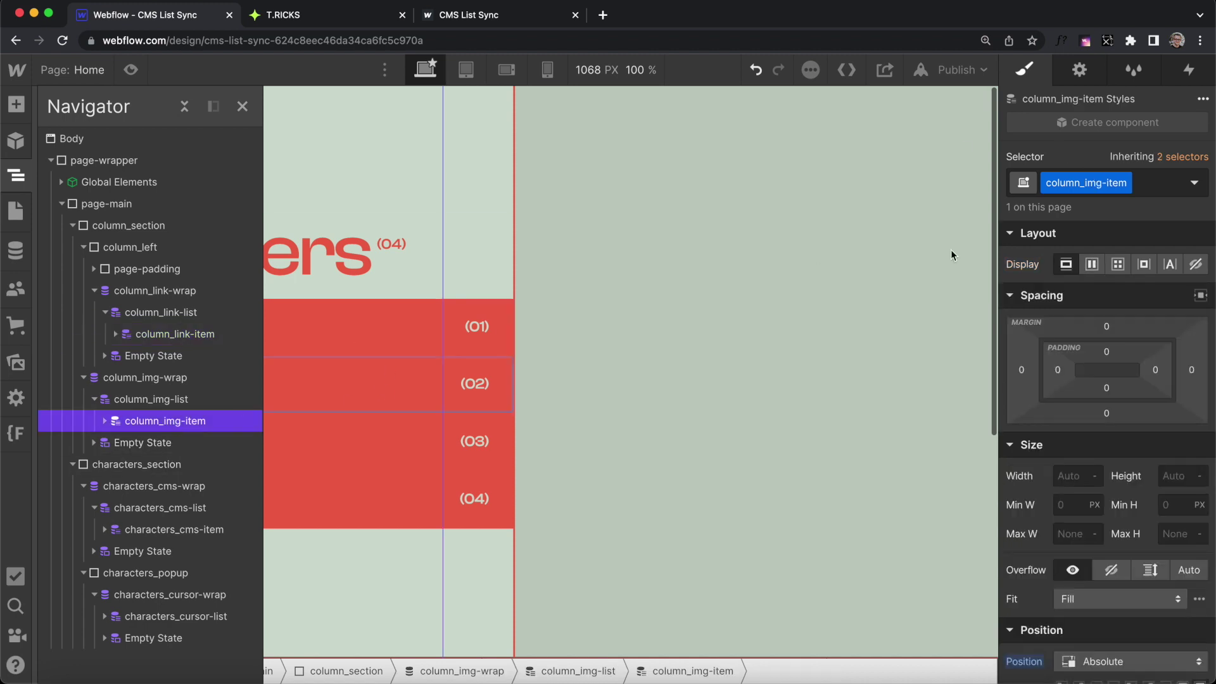
click(1148, 185)
click(1061, 289)
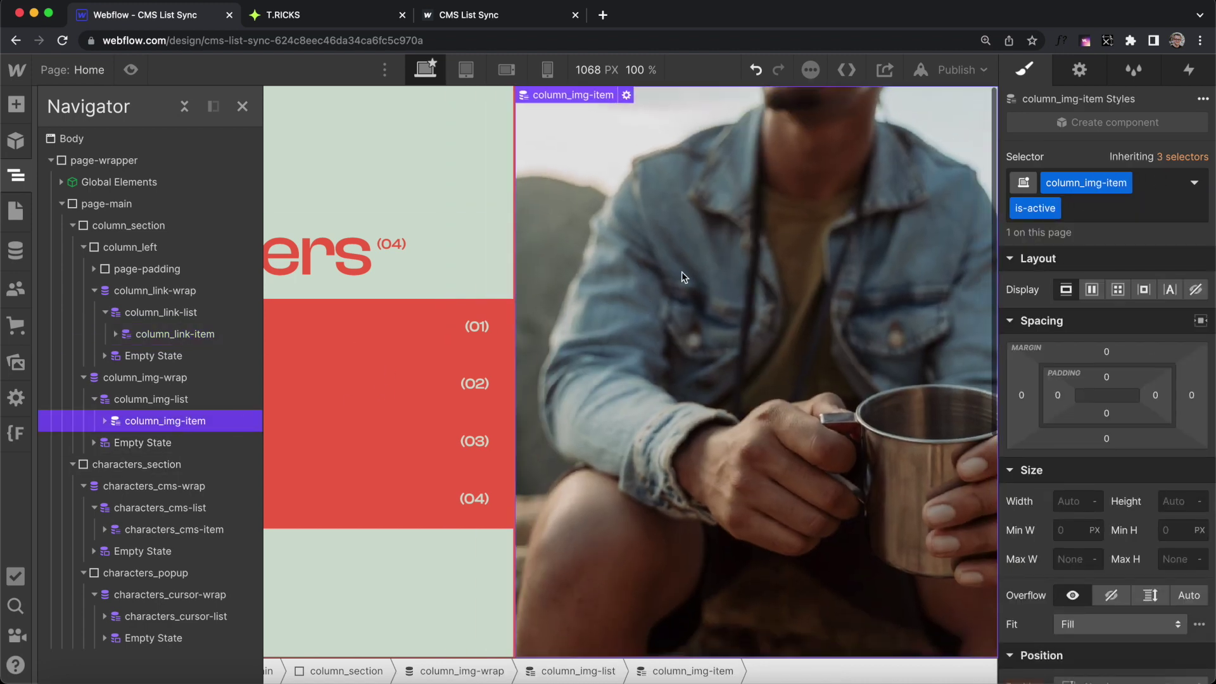
click(1102, 213)
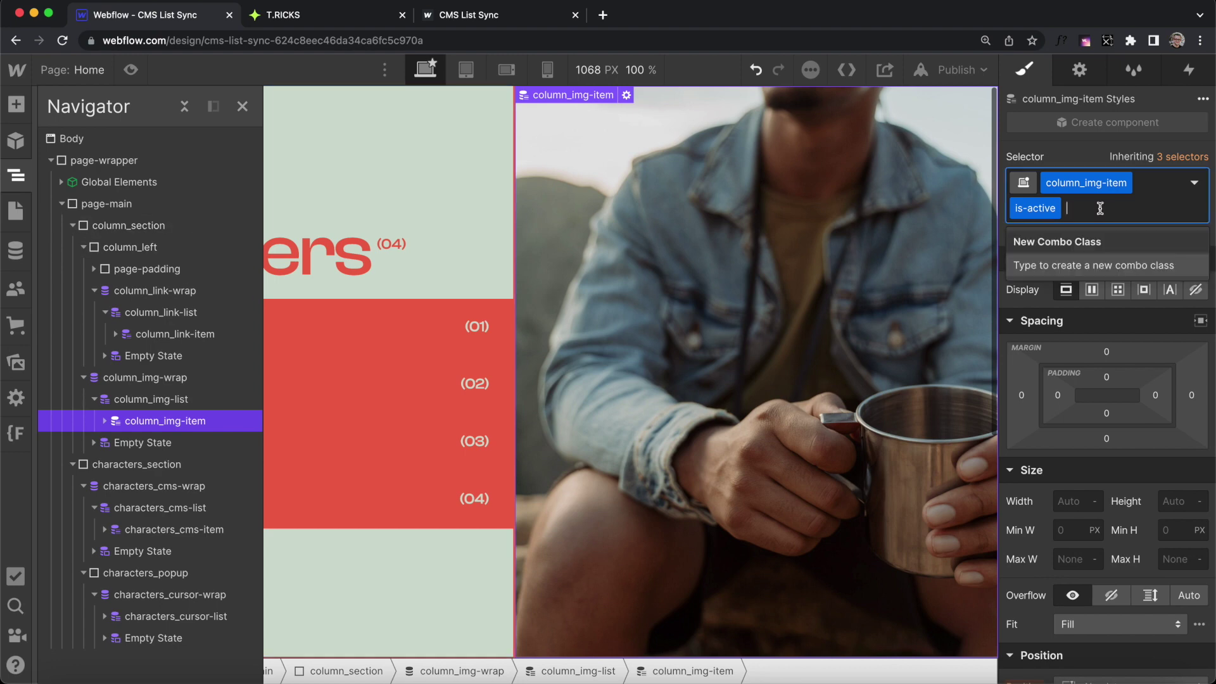
click(174, 334)
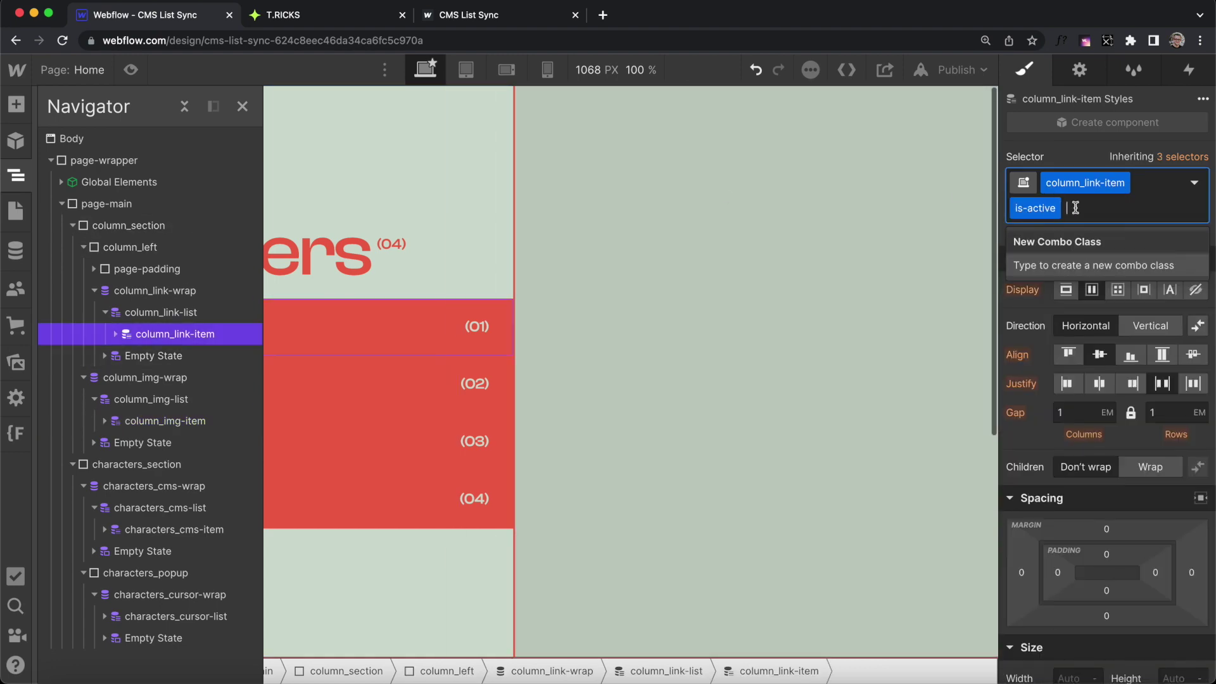
key(BackSpace)
scroll(716, 429, down, 6)
click(175, 529)
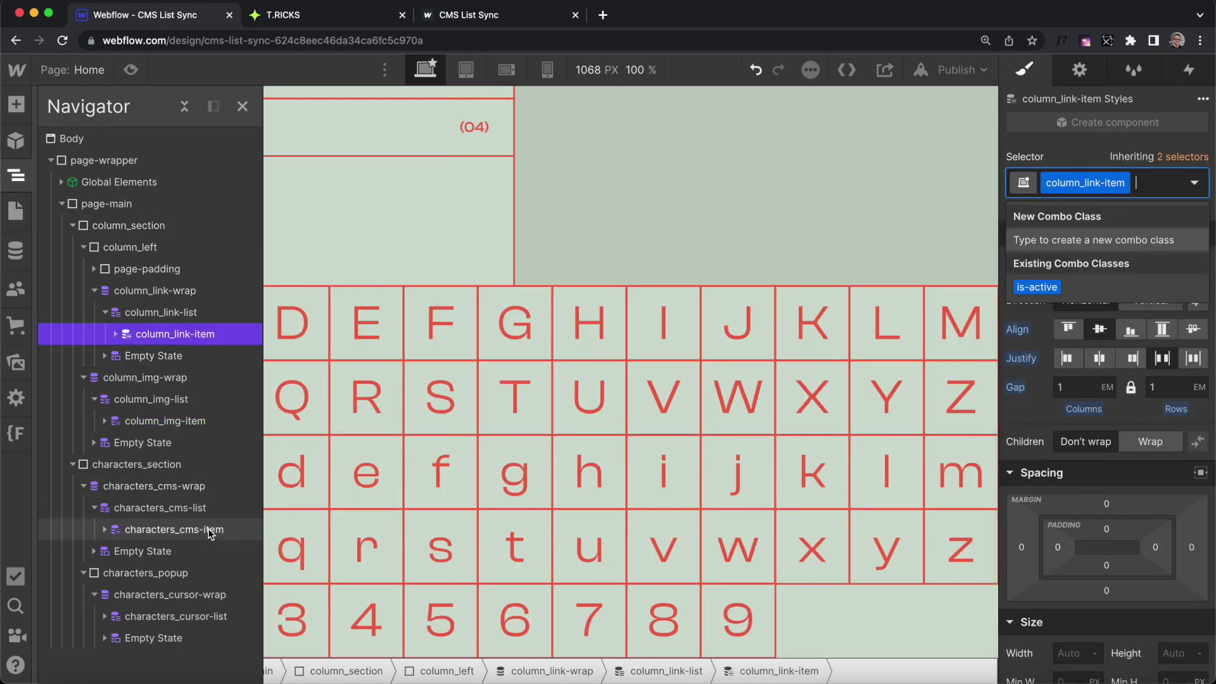
click(1034, 312)
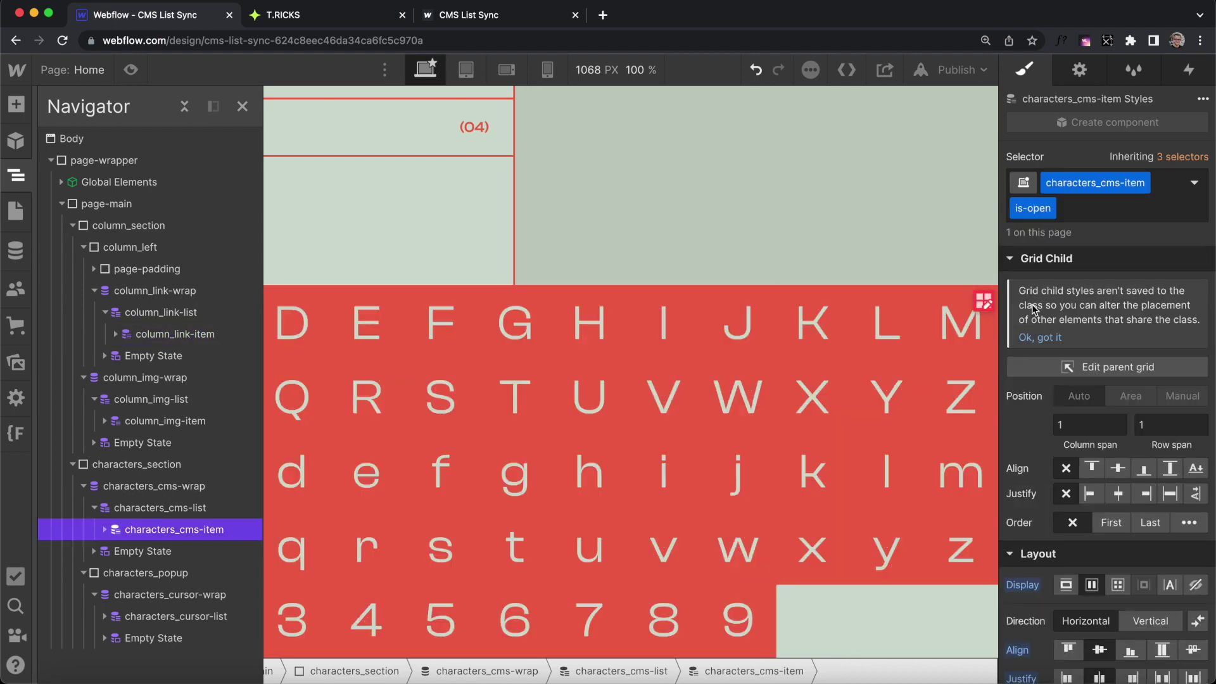
click(1082, 207)
key(BackSpace)
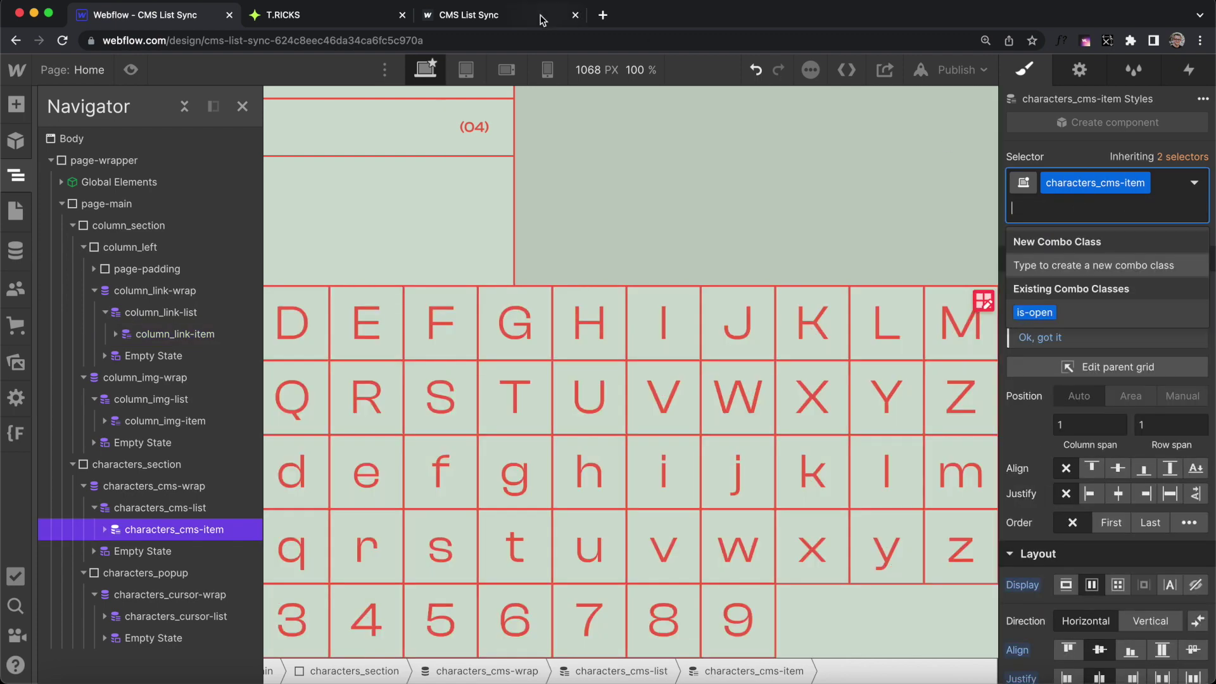
Copy the tr-listsync-activeclass attribute name from the T.RICKS docs.
click(344, 13)
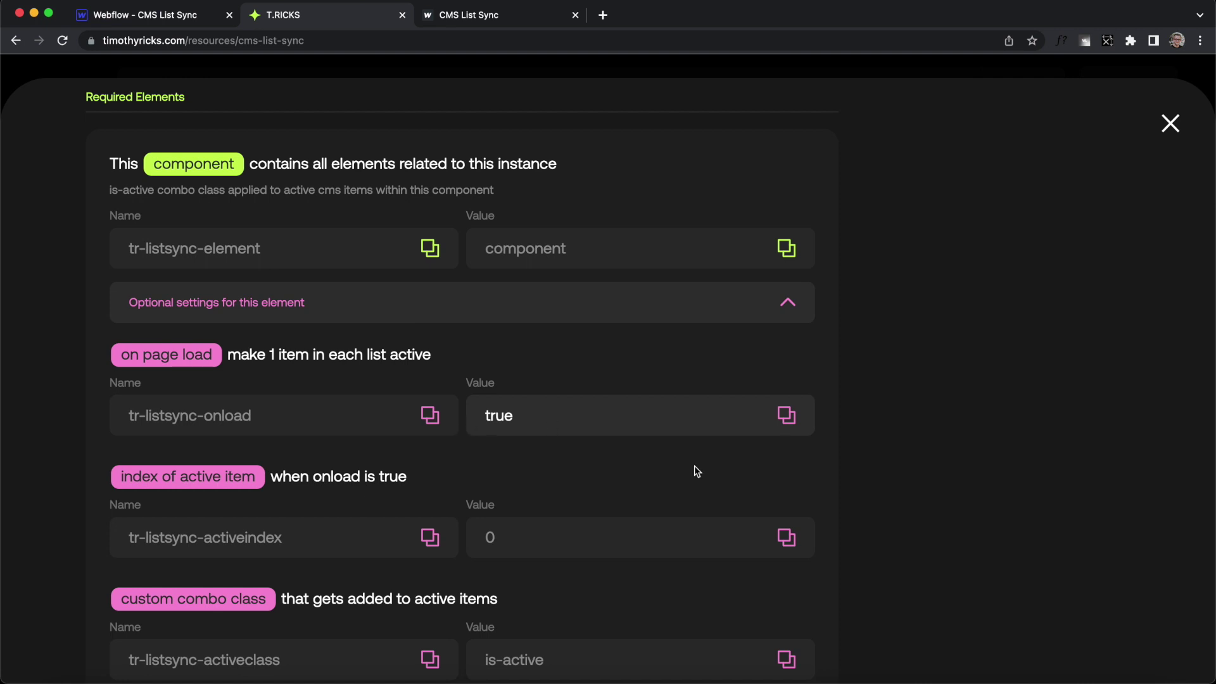
scroll(951, 499, down, 2)
click(288, 535)
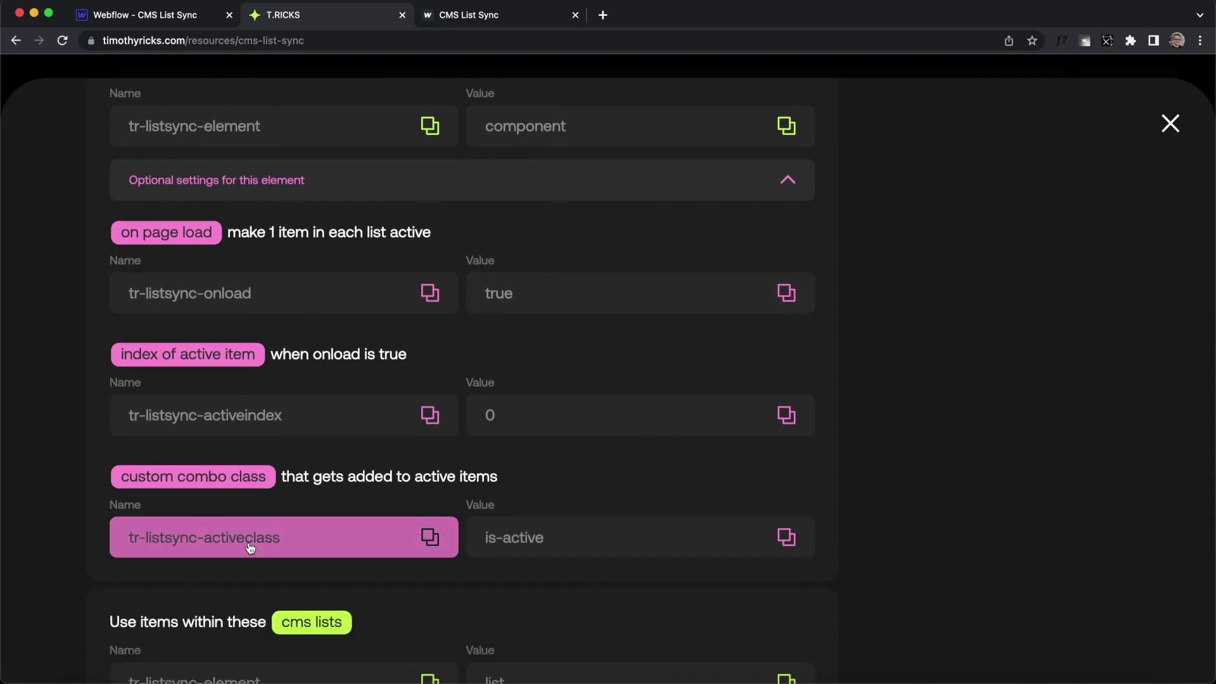
click(177, 17)
Add tr-listsync-activeclass = is-open to characters_section.
click(137, 467)
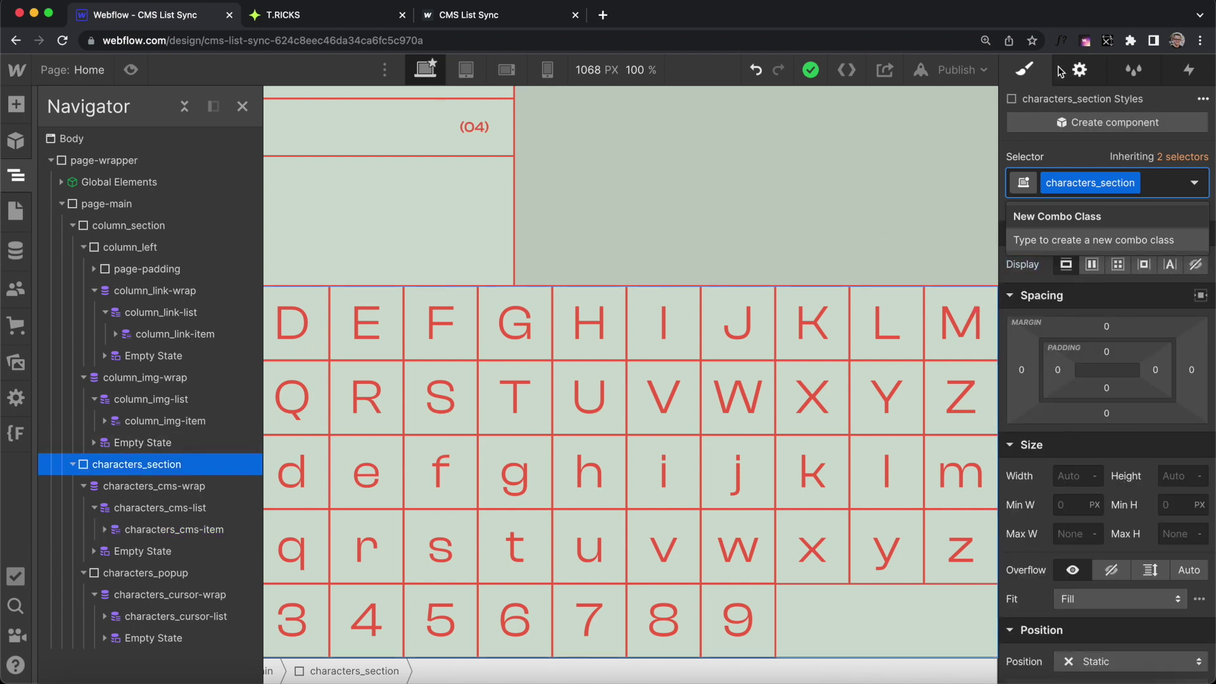
click(1080, 70)
click(1199, 282)
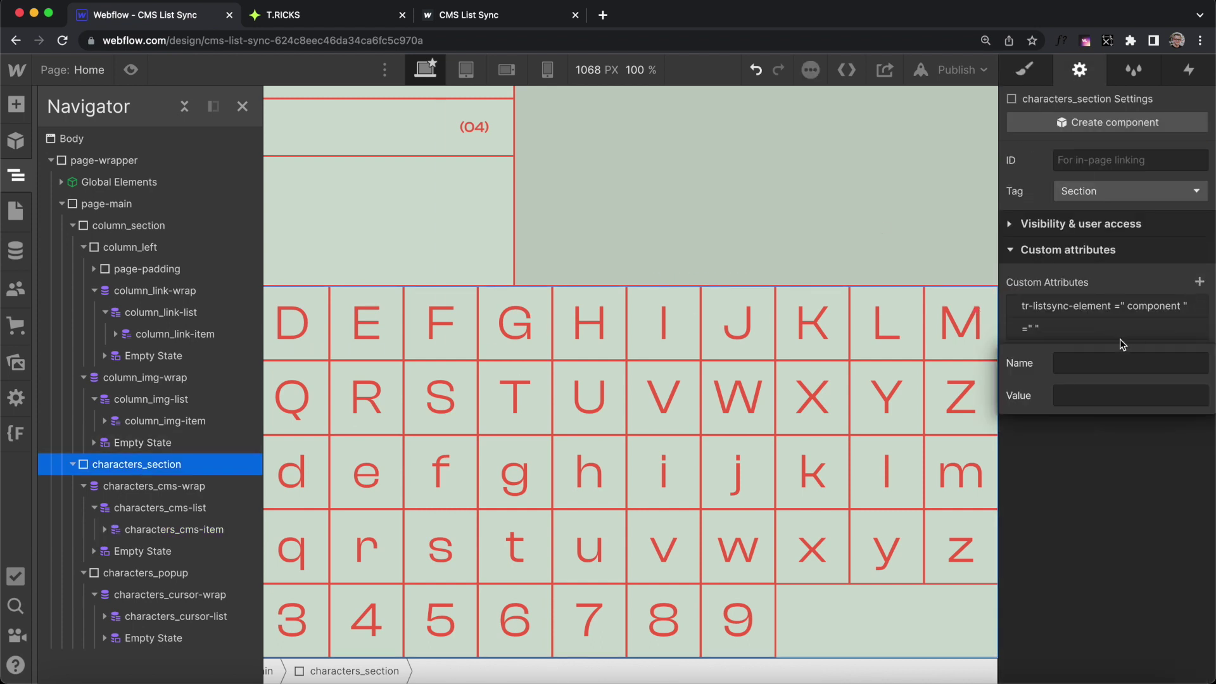
click(1086, 364)
text(tr-listsync-activeclass)
click(1120, 393)
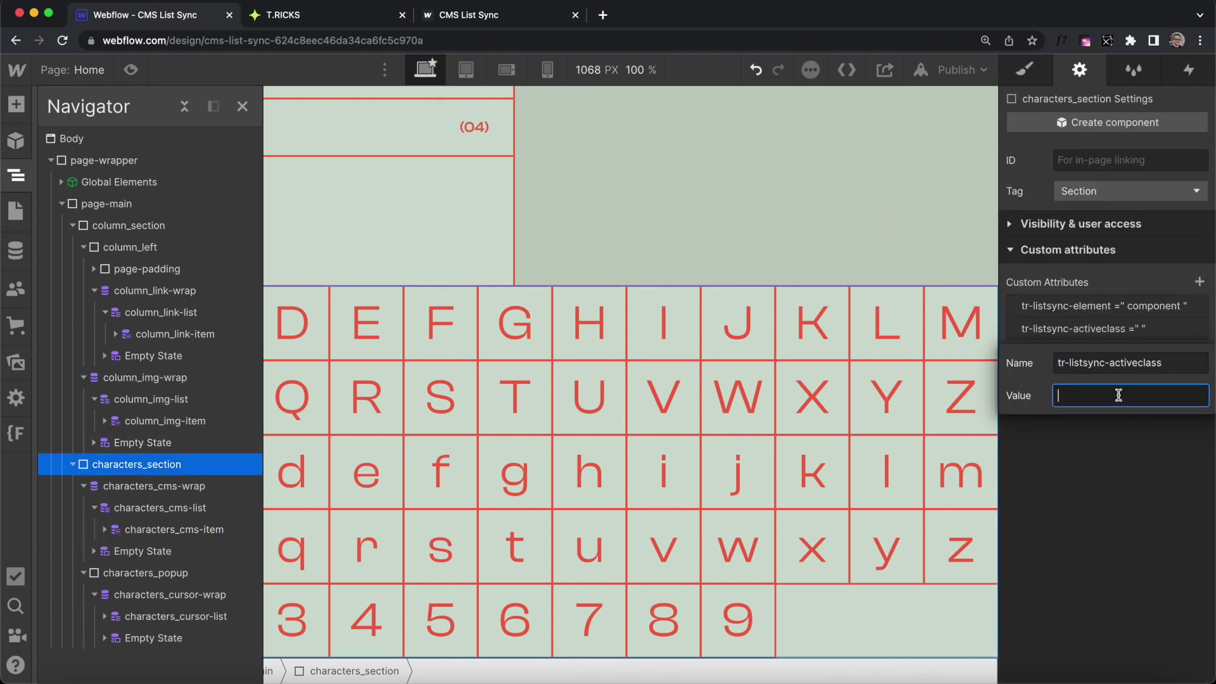
text(is-open)
key(Return)
Expand the list element's optional settings and copy the tr-listsync-click attribute name.
key(ctrl+Tab)
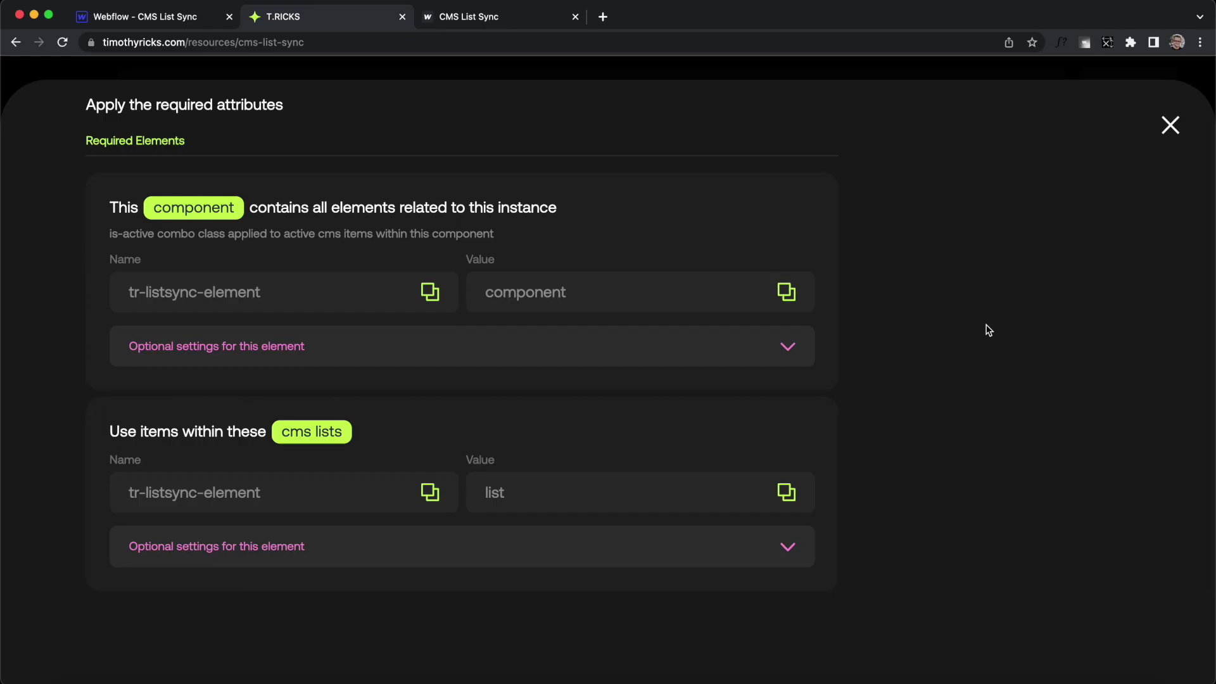
click(716, 545)
scroll(938, 431, down, 3)
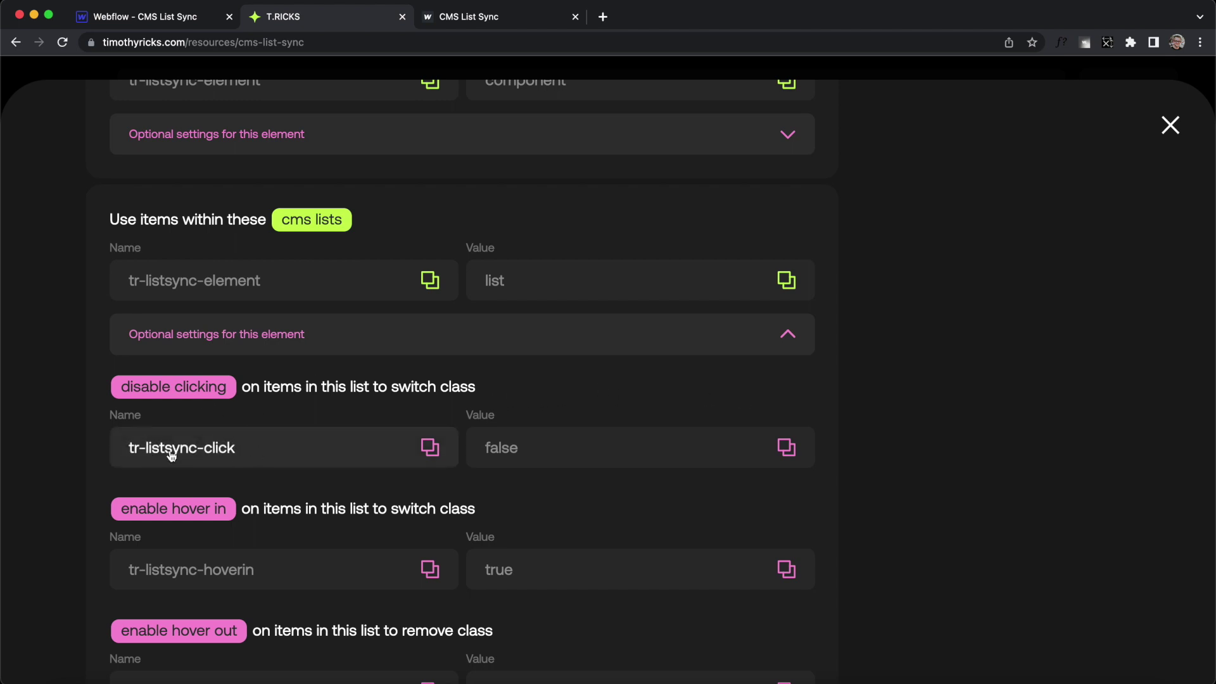
click(141, 452)
click(145, 16)
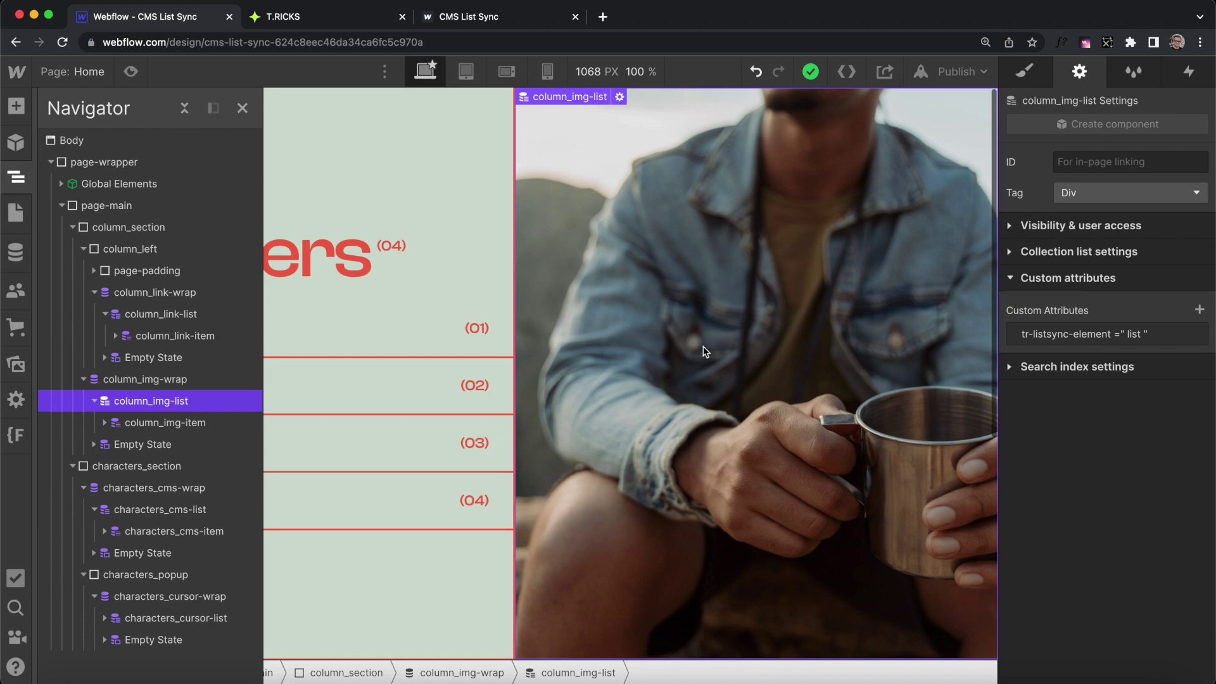
Add tr-listsync-click = false to column_img-list.
click(1199, 311)
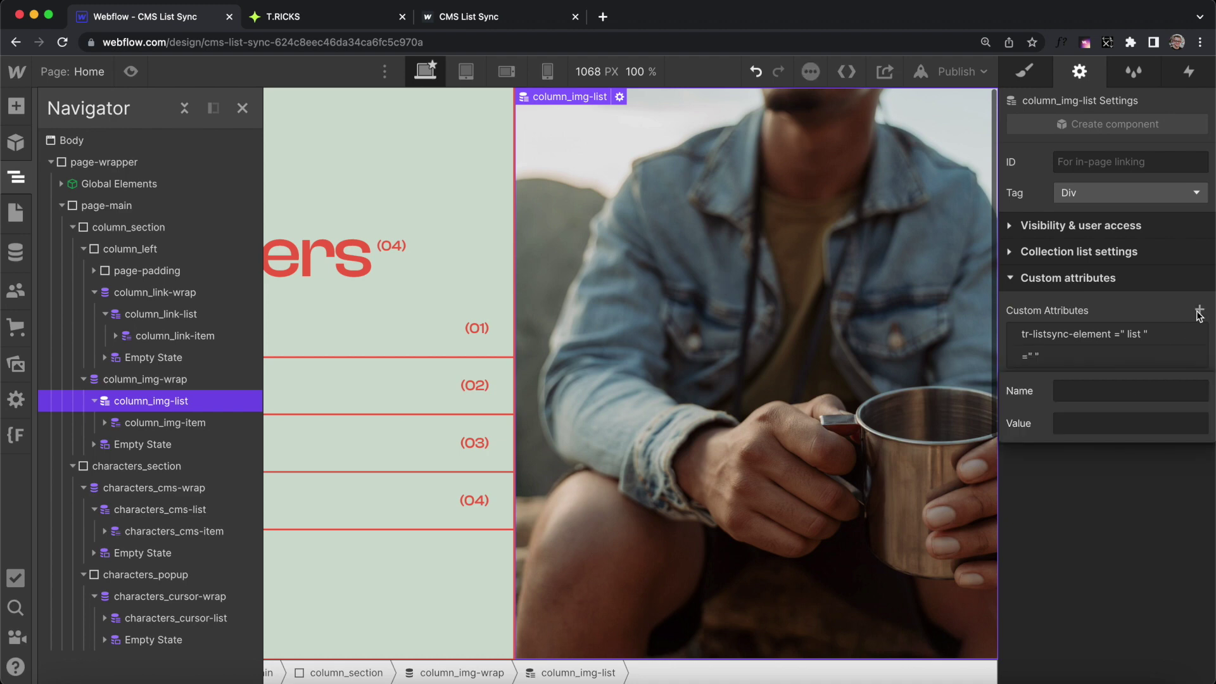
click(1081, 392)
text(tr-listsync-click)
click(1086, 428)
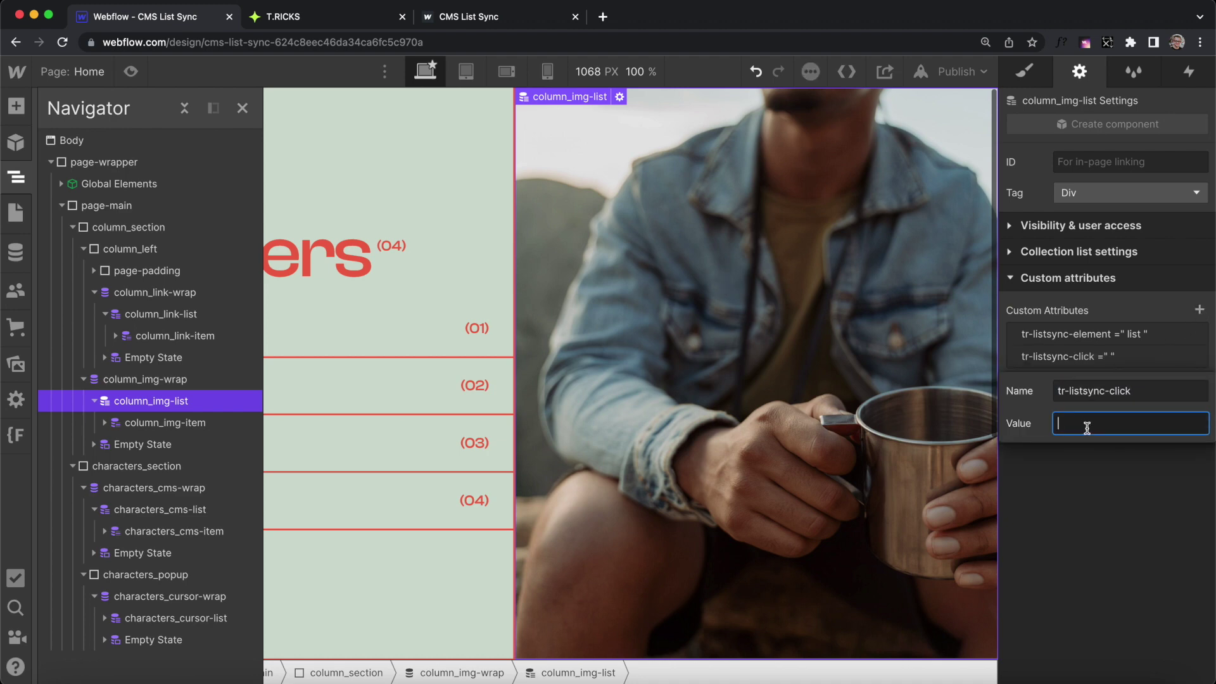
text(false)
key(Return)
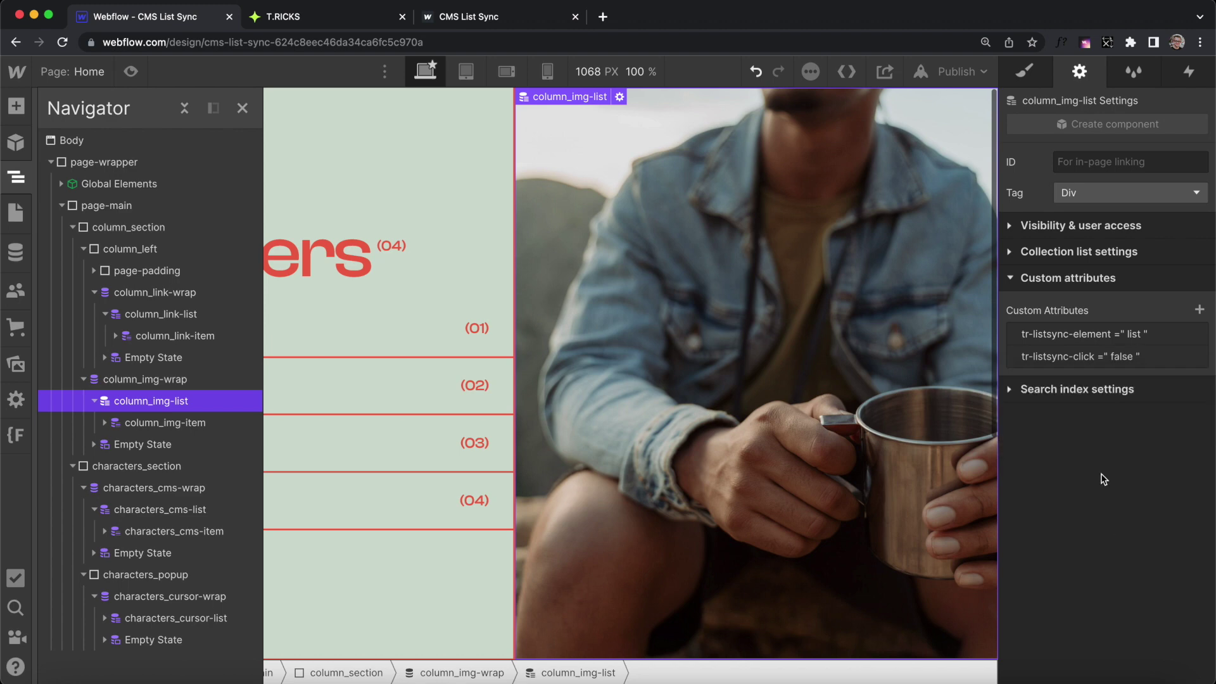
Add the attribute tr-listsync-hoverin = true to characters_cms-list, copying the name from the docs.
scroll(723, 531, down, 5)
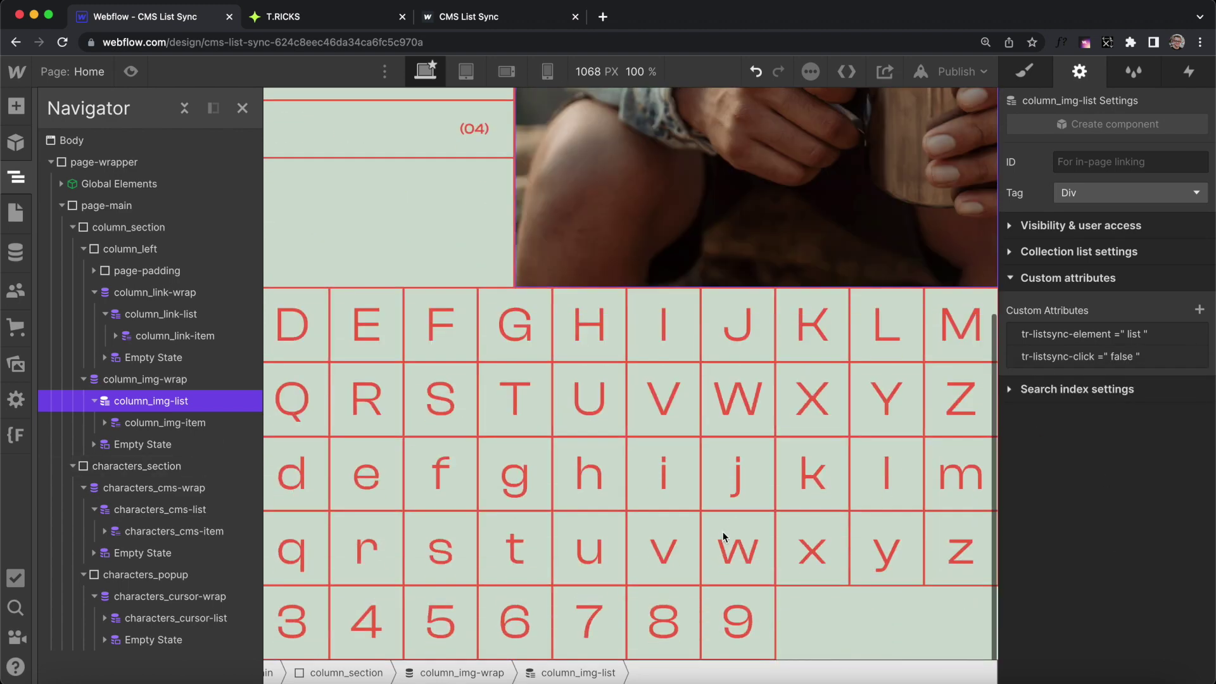
click(164, 512)
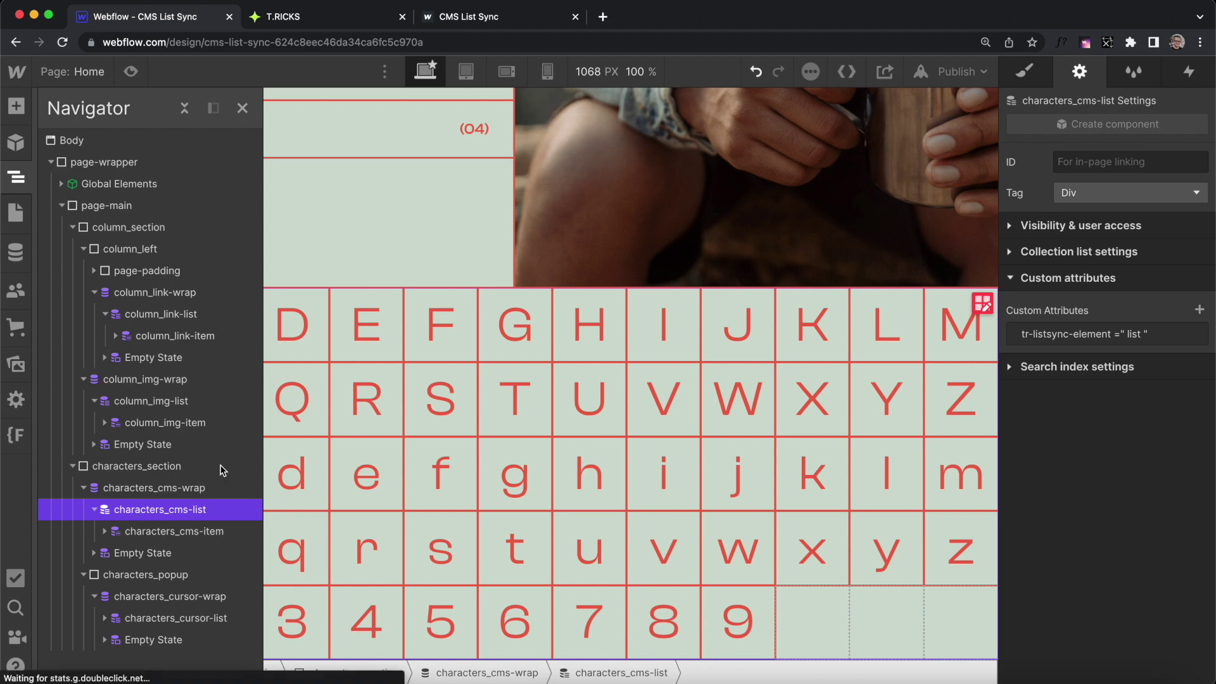
click(337, 23)
scroll(1002, 406, down, 3)
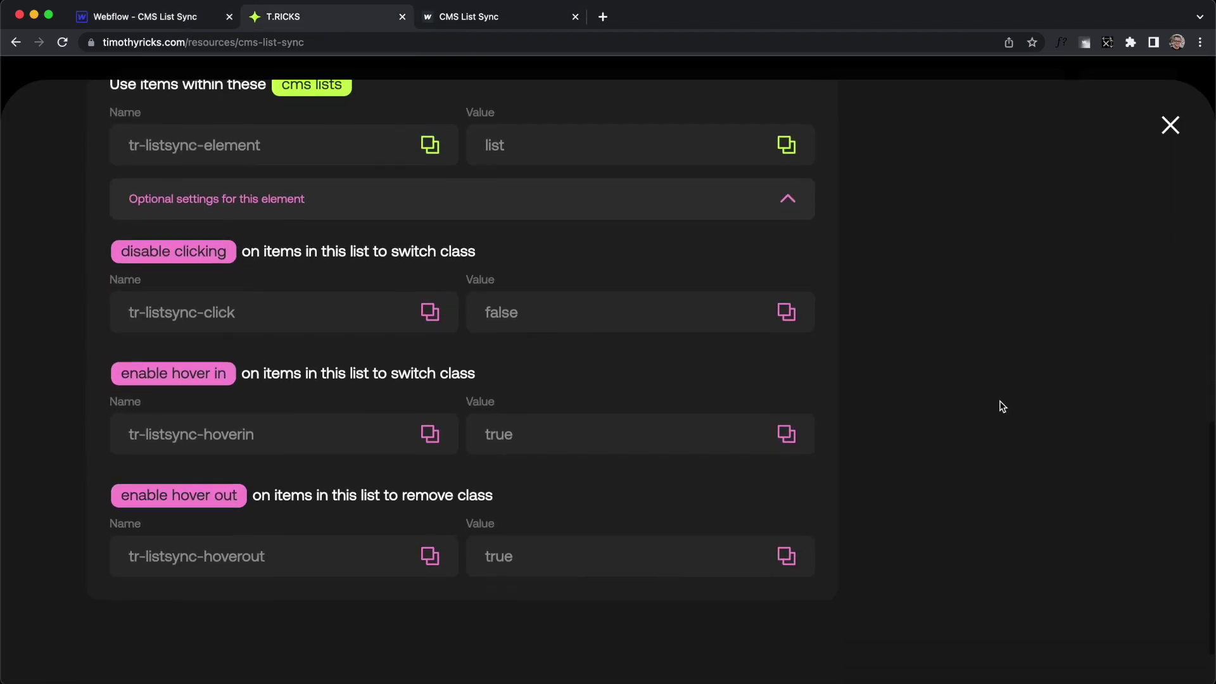
click(271, 422)
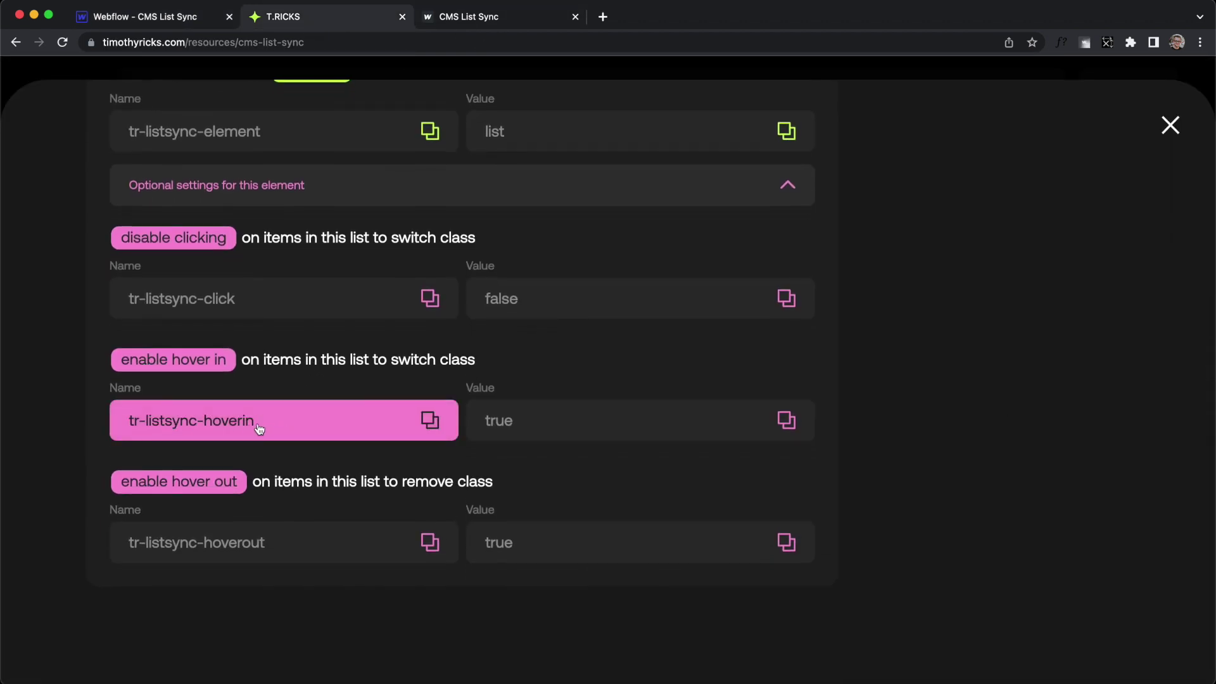
click(194, 23)
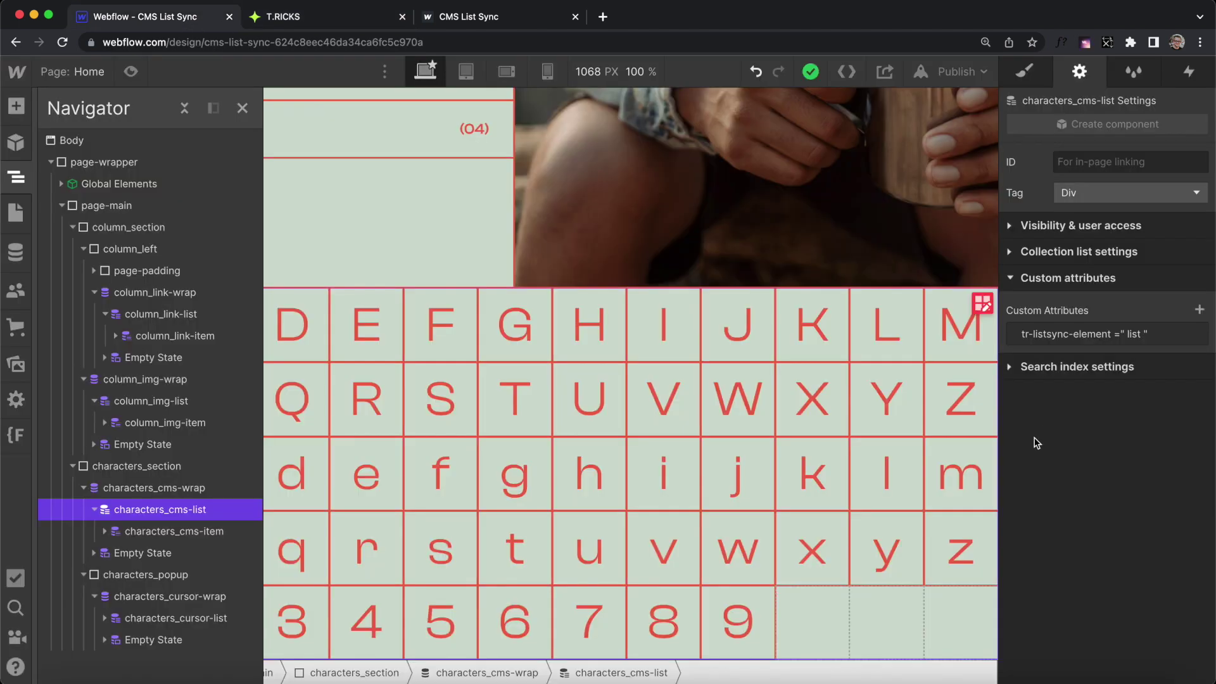
click(1199, 309)
click(1106, 390)
text(tr-listsync-hoverin)
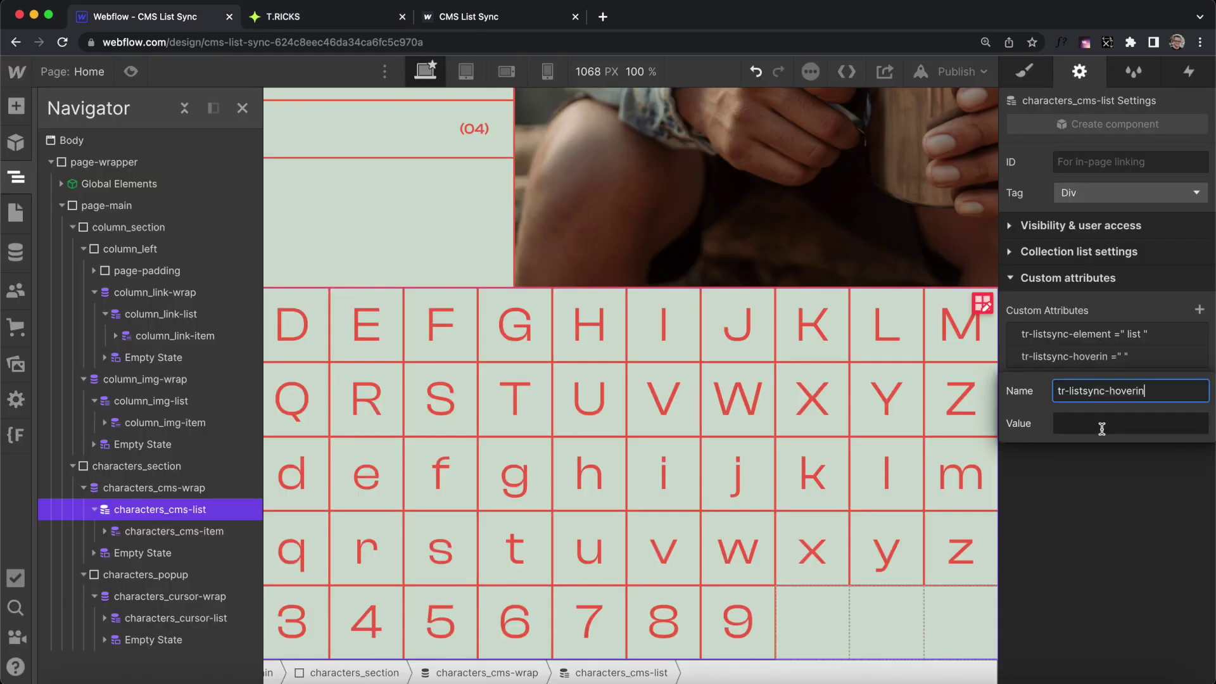
click(1102, 423)
text(true)
key(Return)
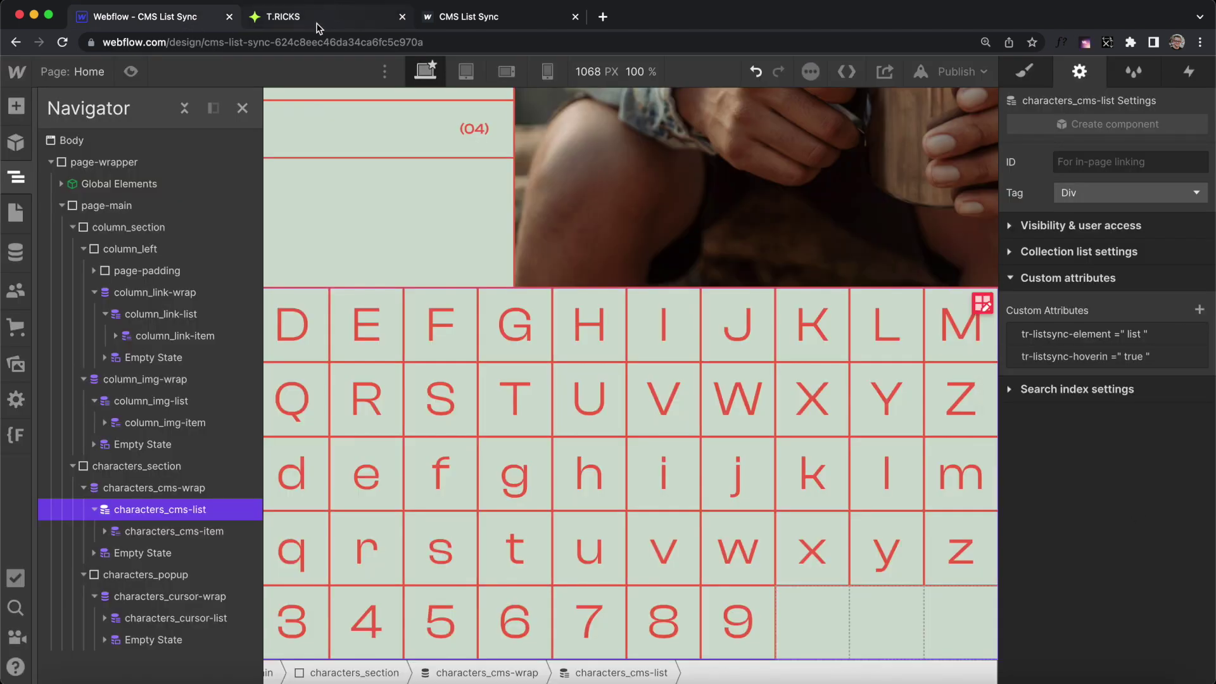
Add tr-listsync-hoverout = true to the same list and bring up the publish options.
click(320, 26)
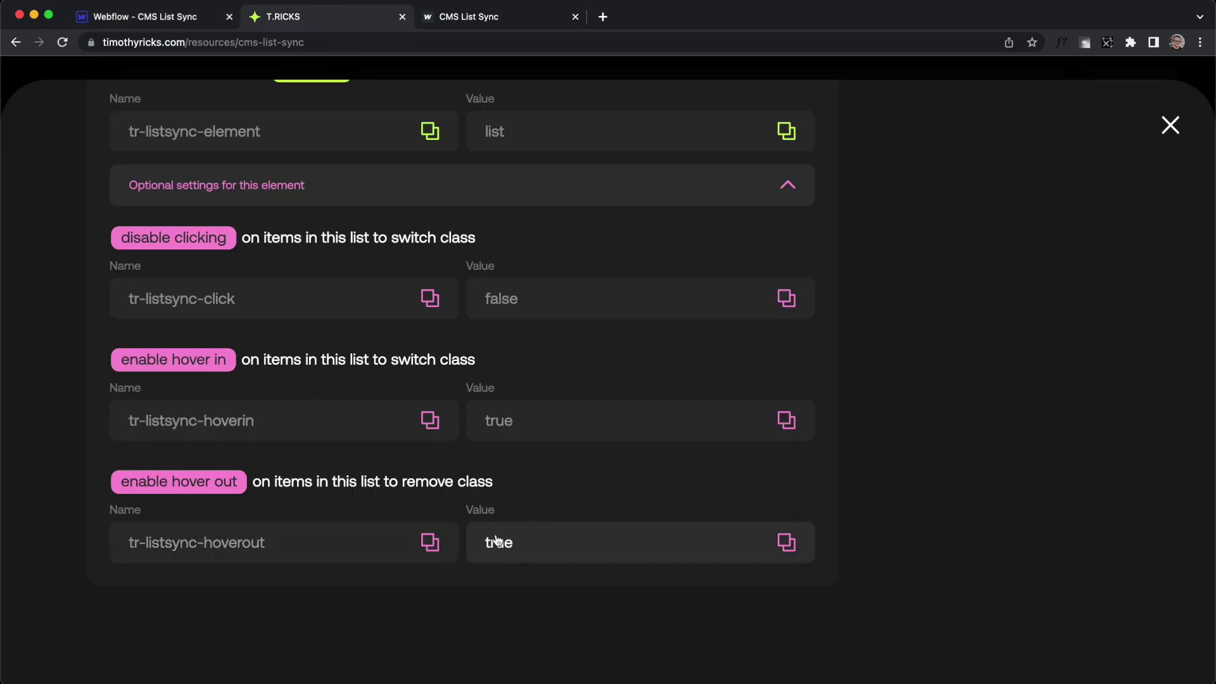
click(274, 541)
click(160, 13)
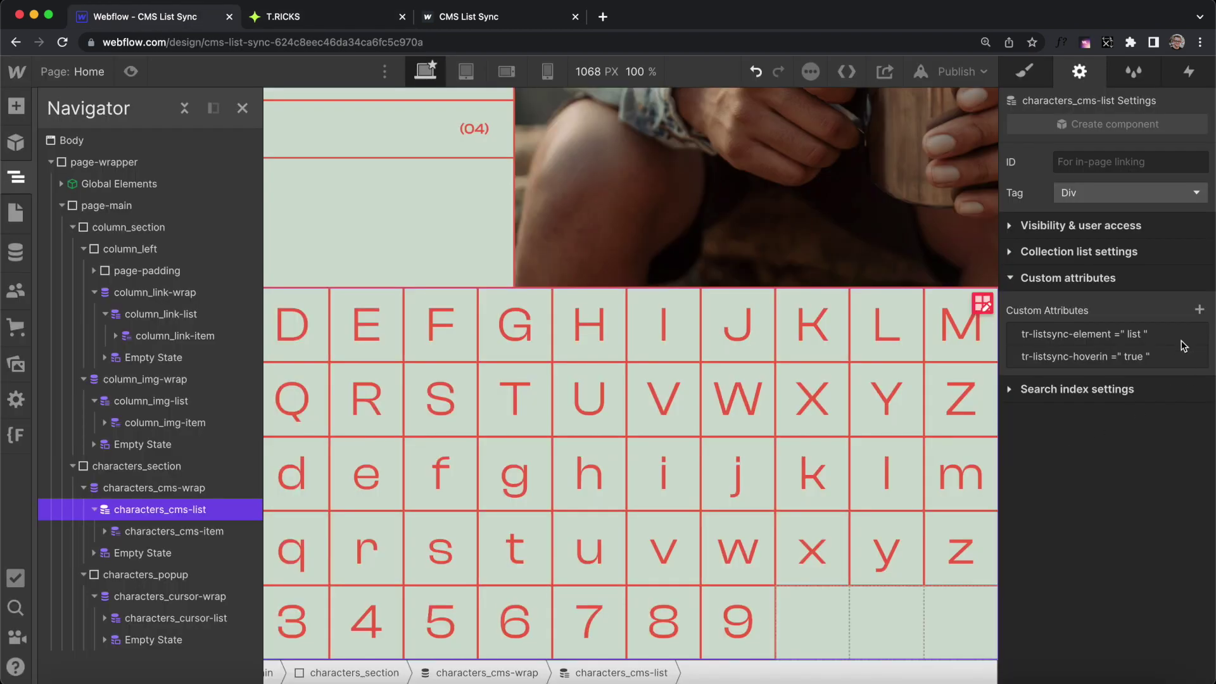
click(1199, 309)
click(1086, 418)
text(tr-listsync-hoverout)
click(1087, 444)
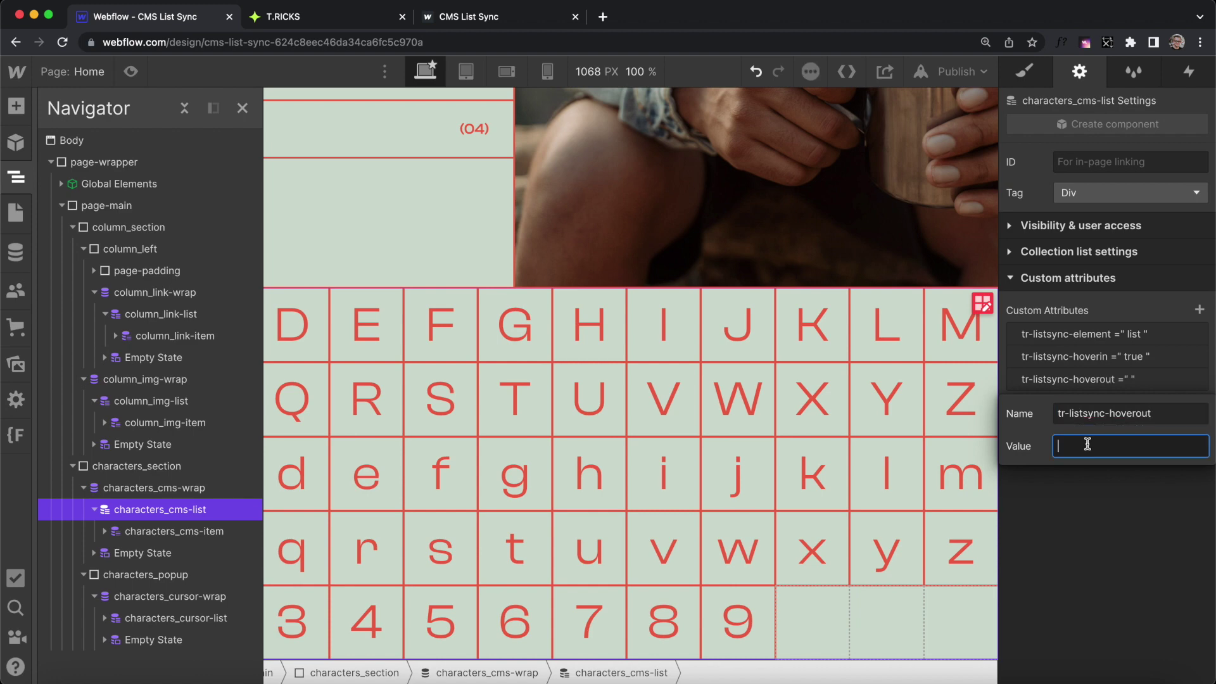
text(true)
click(1098, 480)
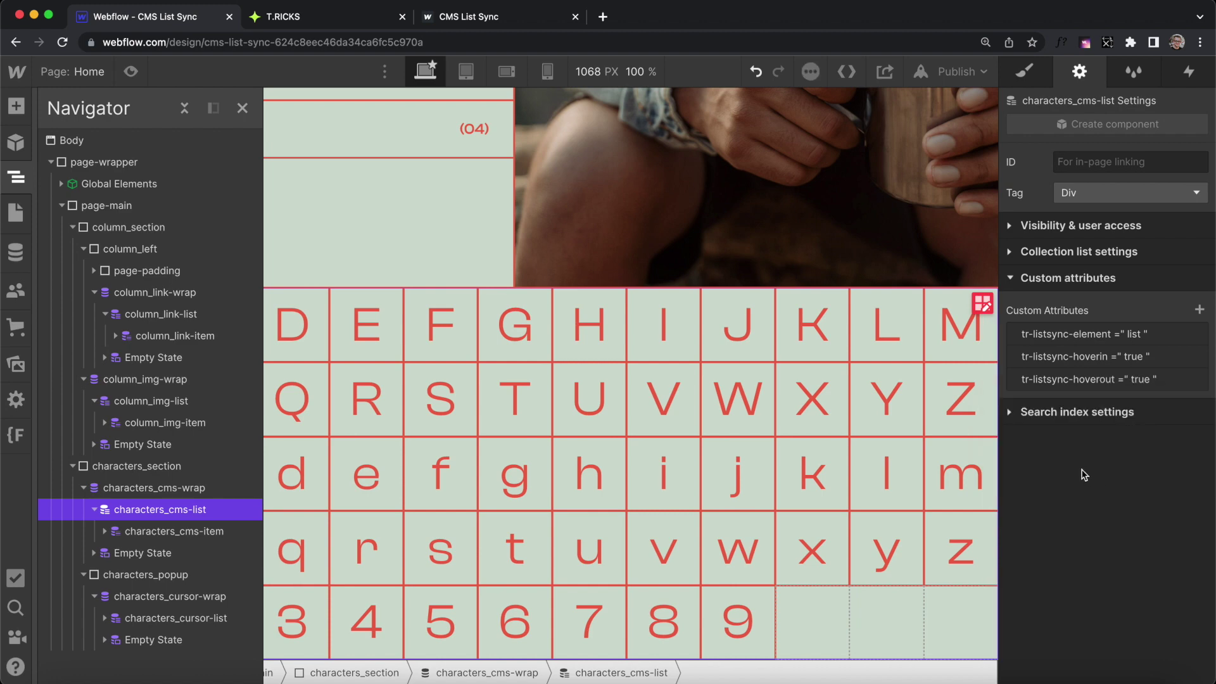
click(953, 71)
Publish to the webflow.io domain and scroll the live page back up to Chapters.
click(906, 298)
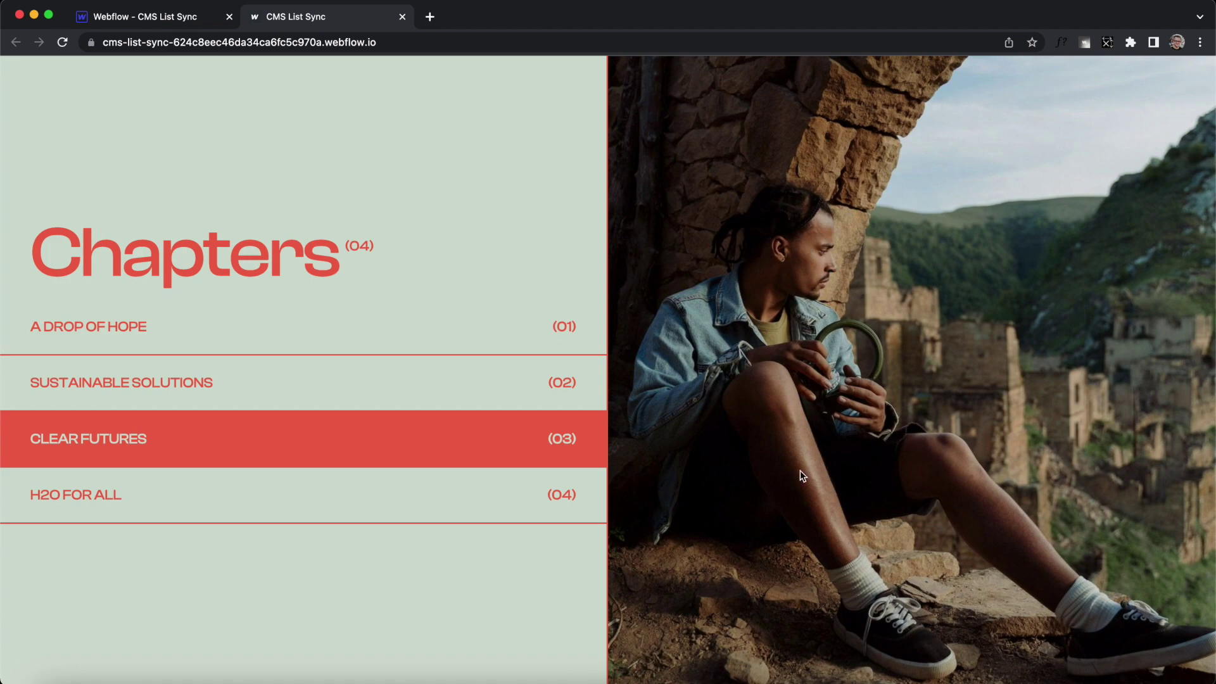
scroll(800, 476, down, 10)
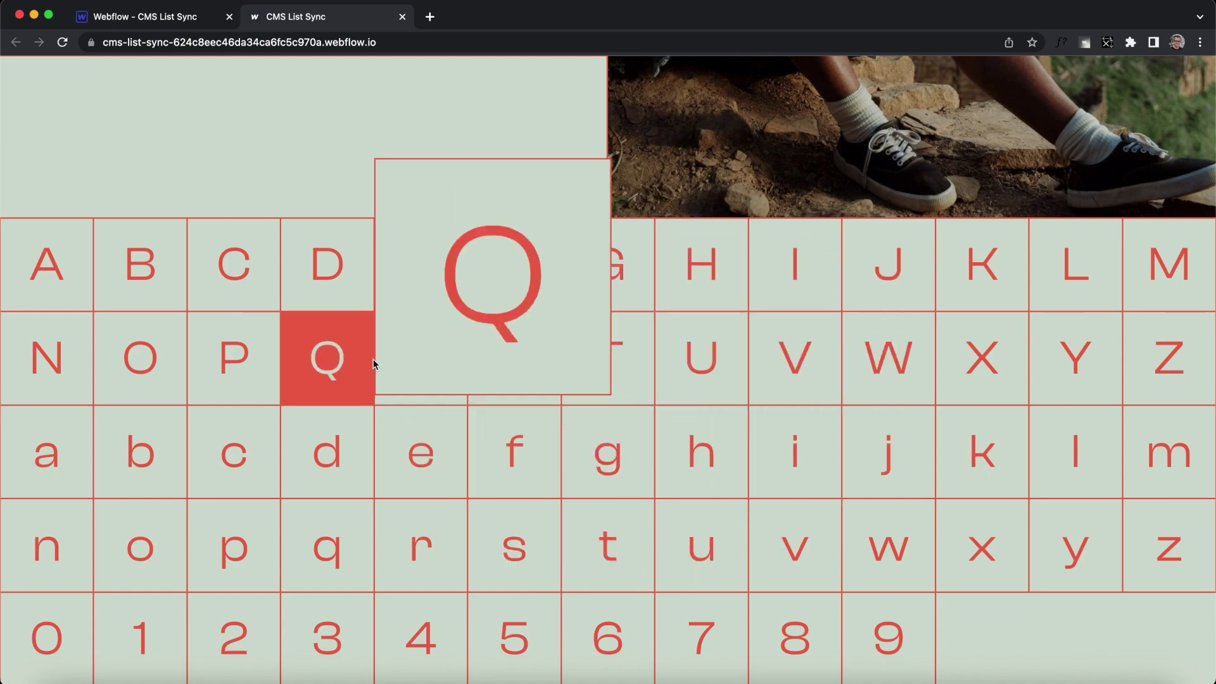
scroll(461, 161, up, 1)
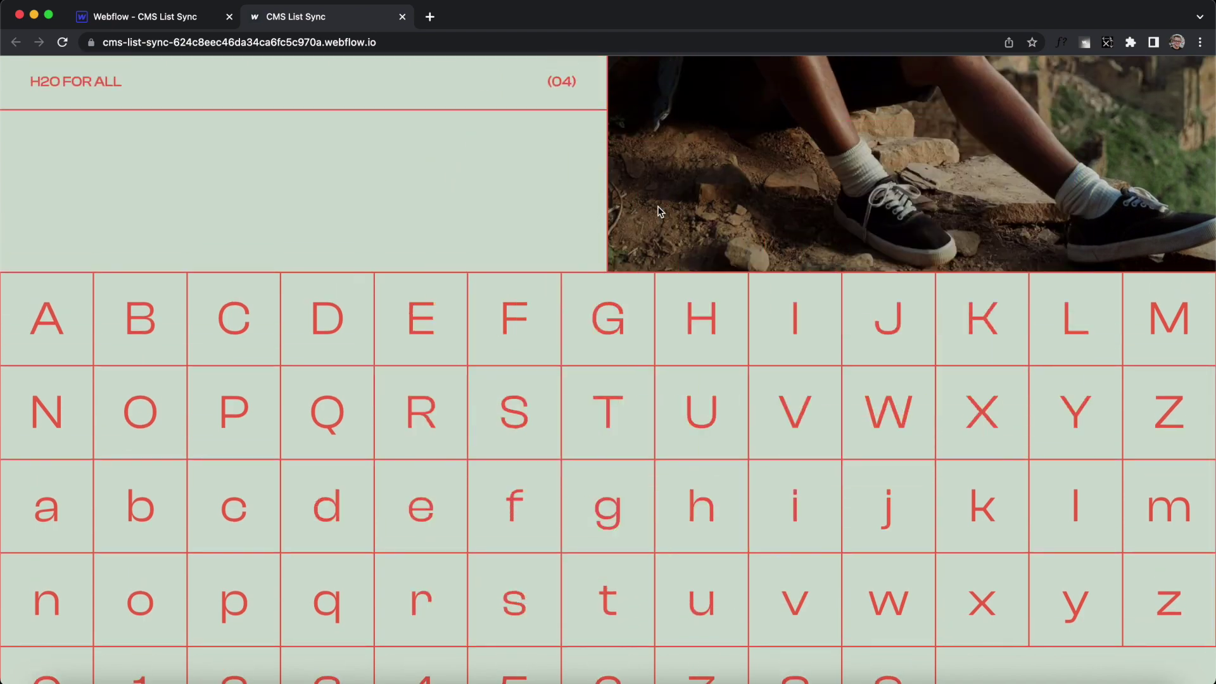
scroll(658, 208, up, 6)
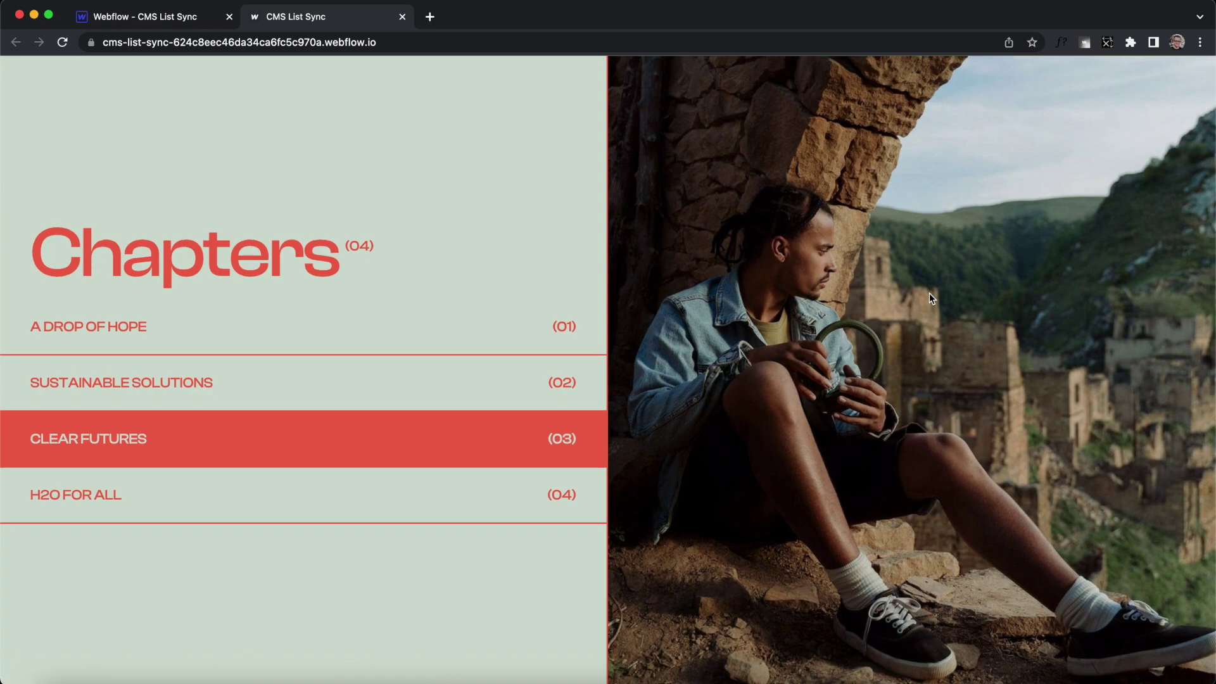